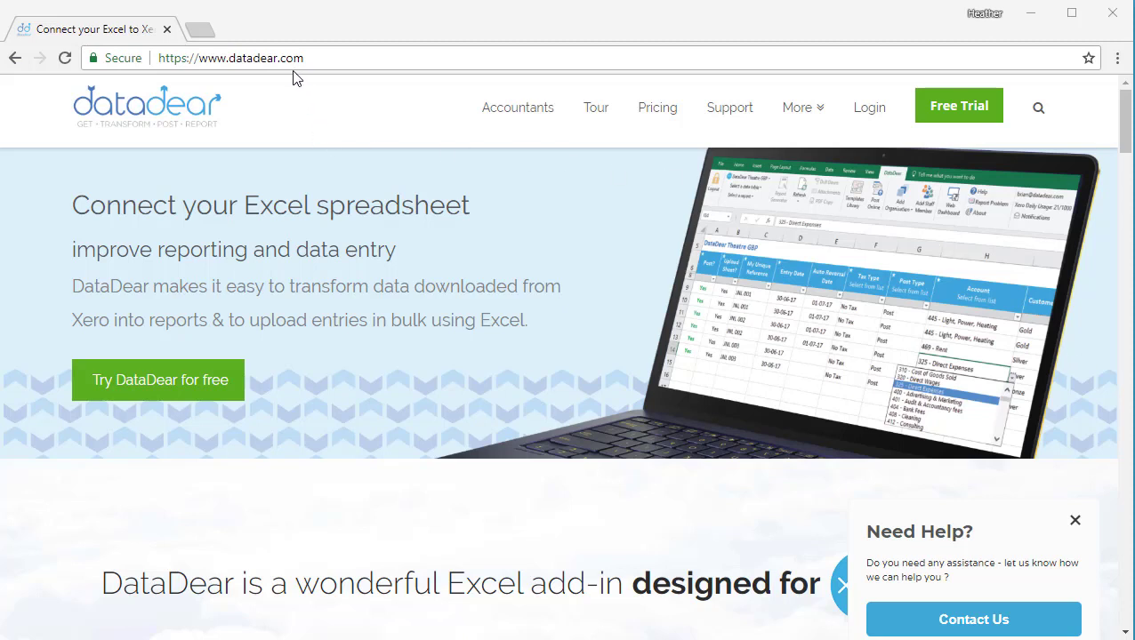
# Sign up for the free trial with the contact details, Australia, Accounting / Bookkeeping firm and 1-10 employees, agreeing to the terms.
pyautogui.click(958, 108)
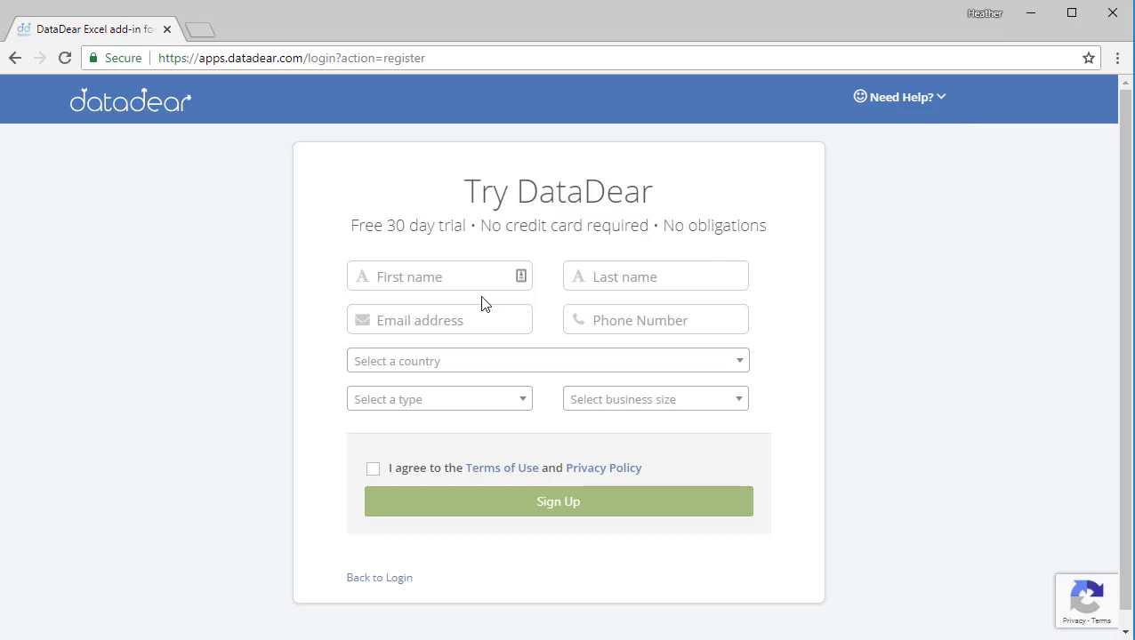
pyautogui.click(436, 277)
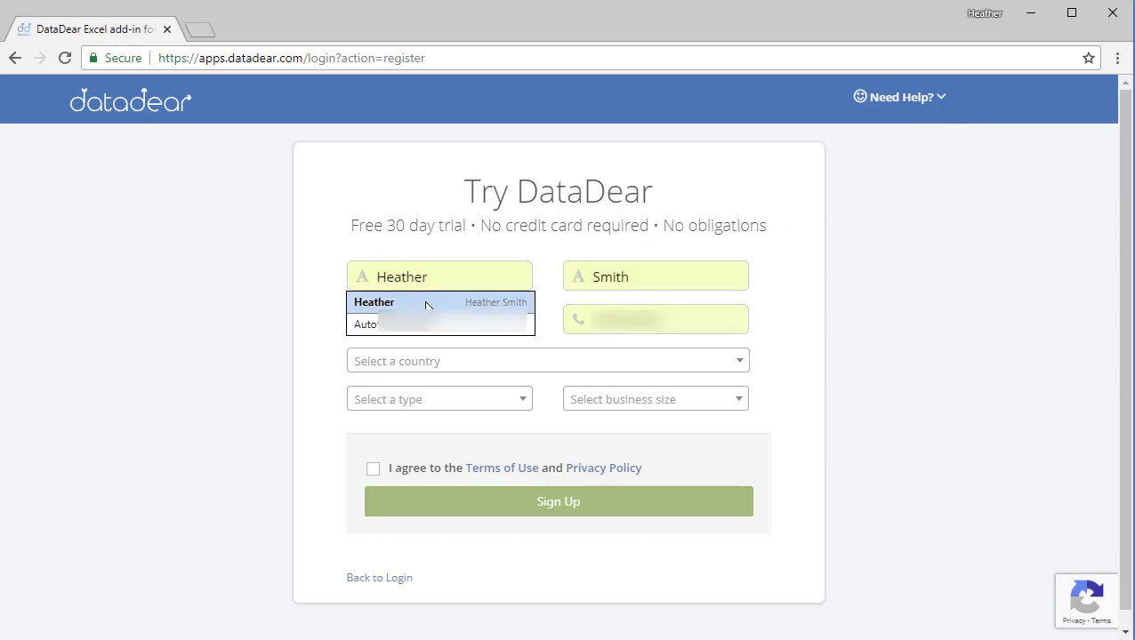
pyautogui.click(427, 304)
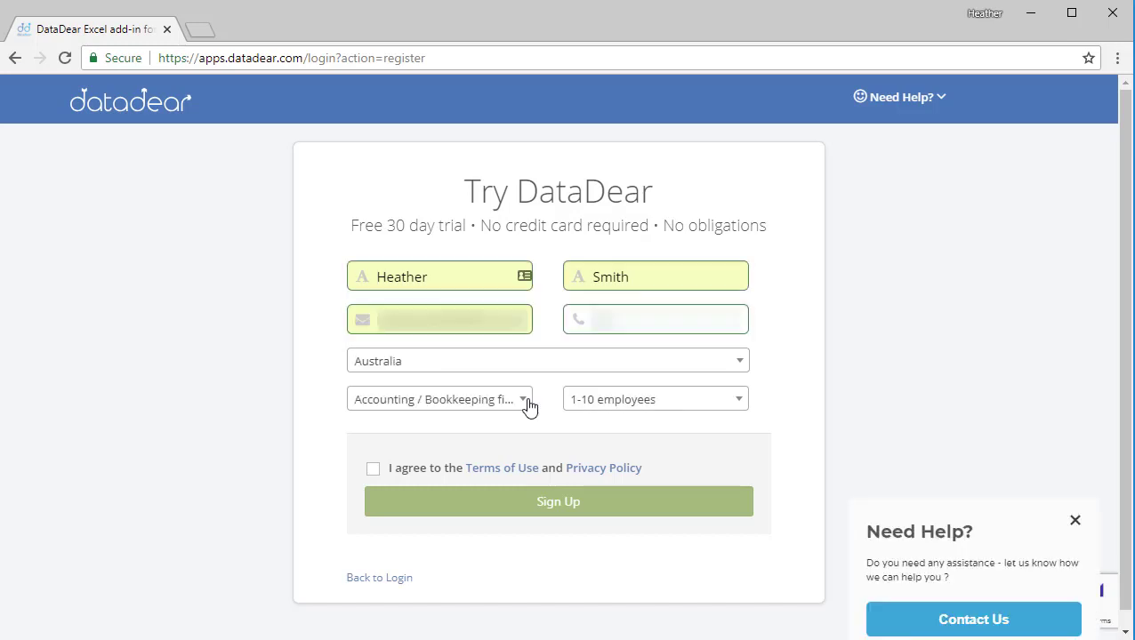
pyautogui.click(525, 400)
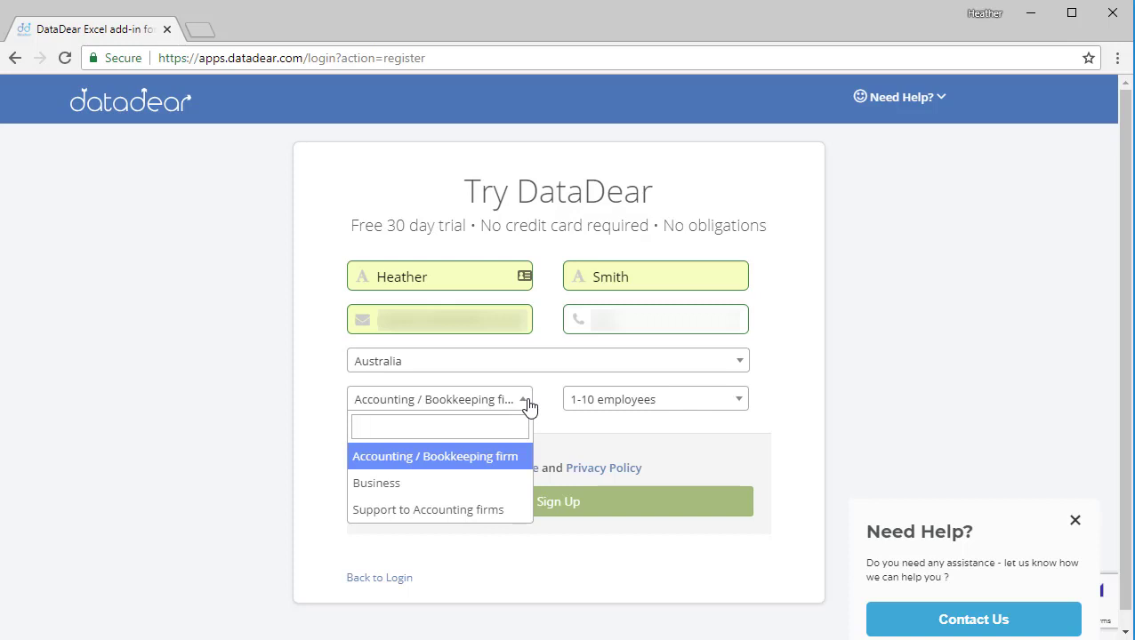
pyautogui.click(528, 407)
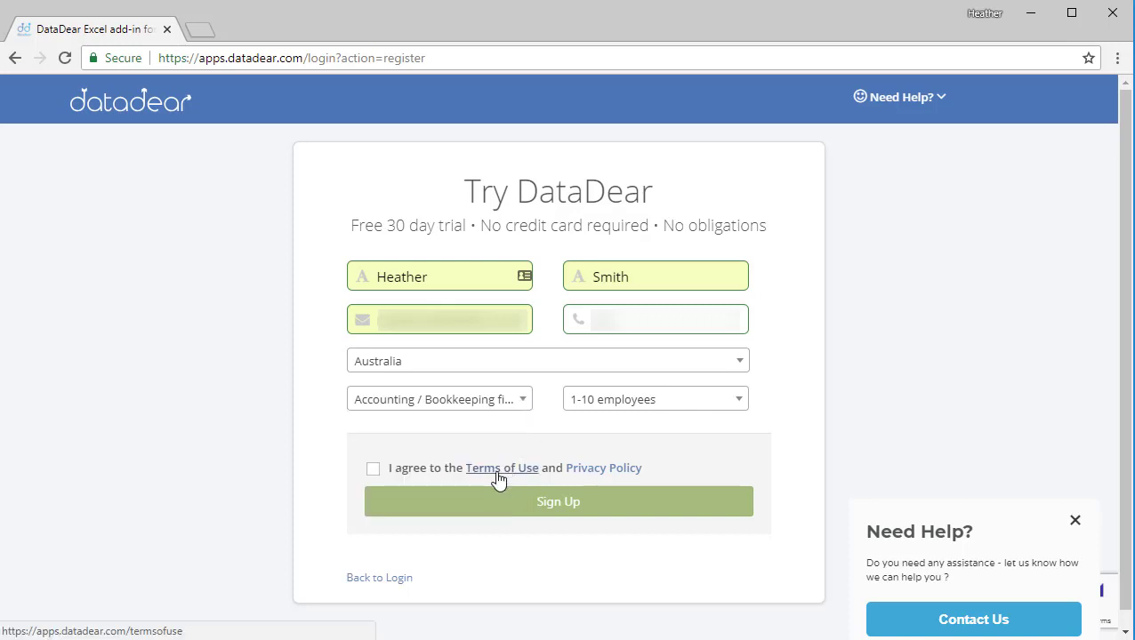
pyautogui.click(374, 469)
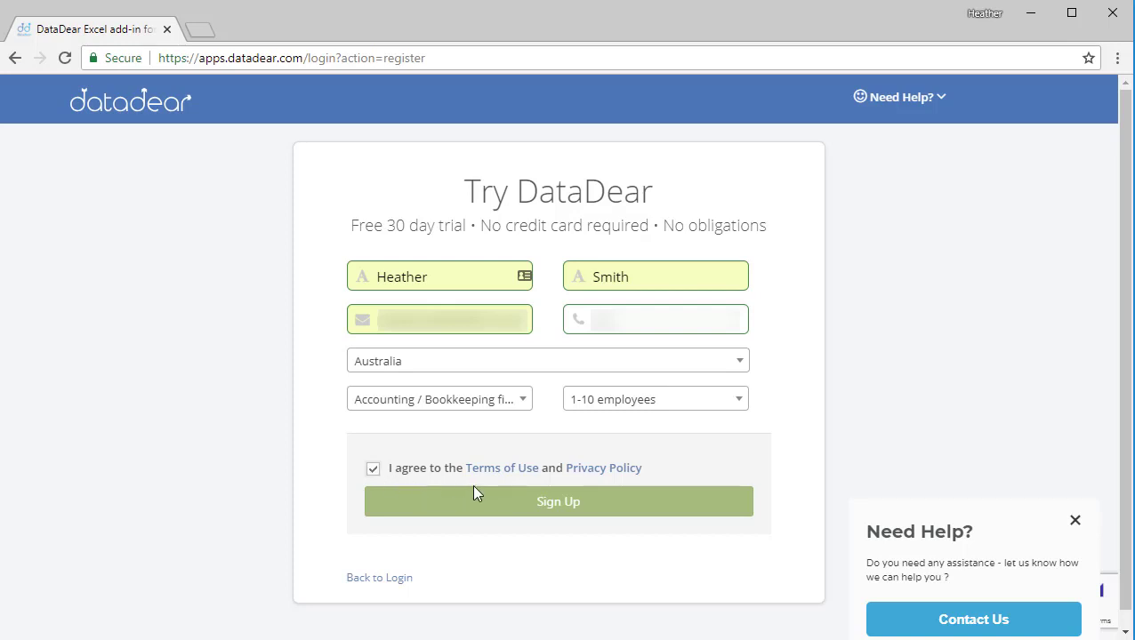
pyautogui.click(566, 504)
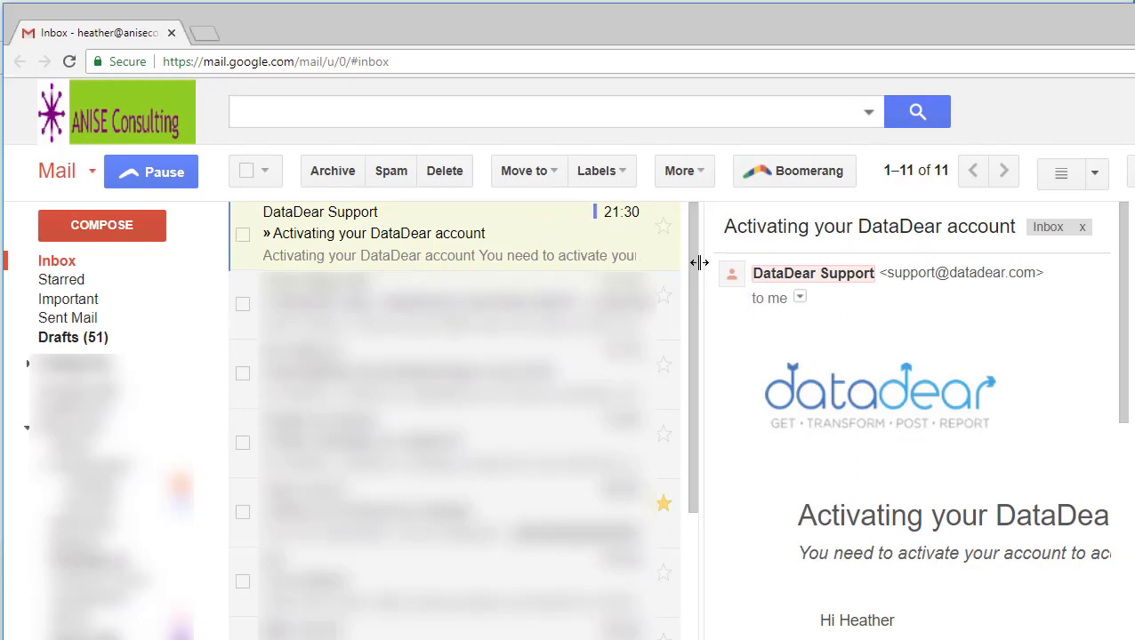
# Follow the activation link in the DataDear Support email, enter the account password and activate the account.
pyautogui.moveTo(699, 263); pyautogui.dragTo(309, 261)
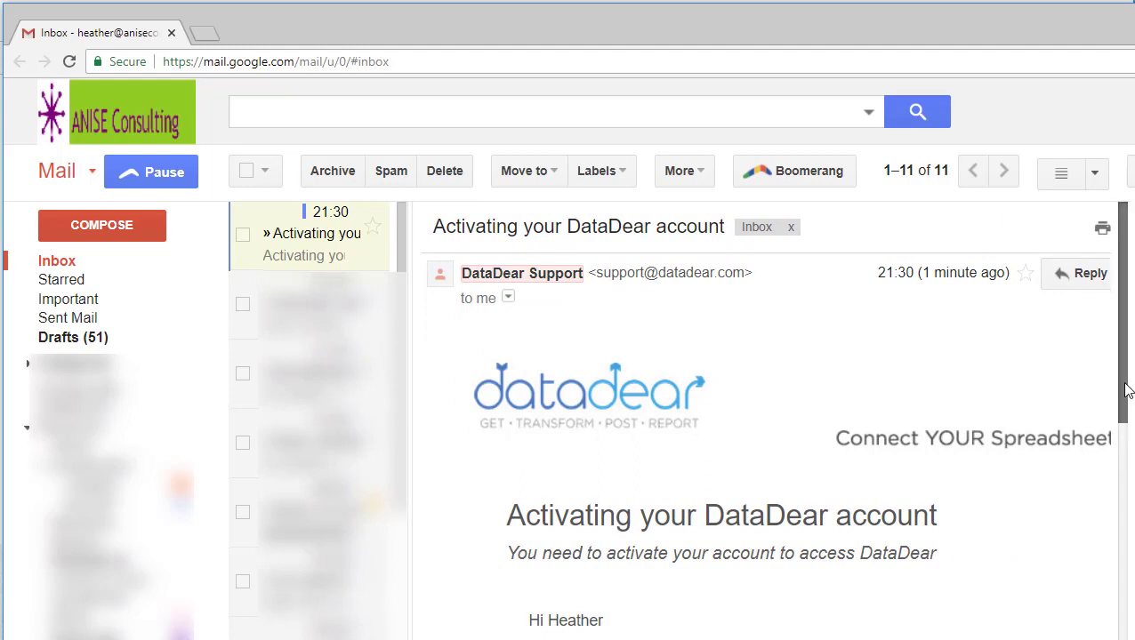
pyautogui.moveTo(1125, 391); pyautogui.dragTo(1126, 489)
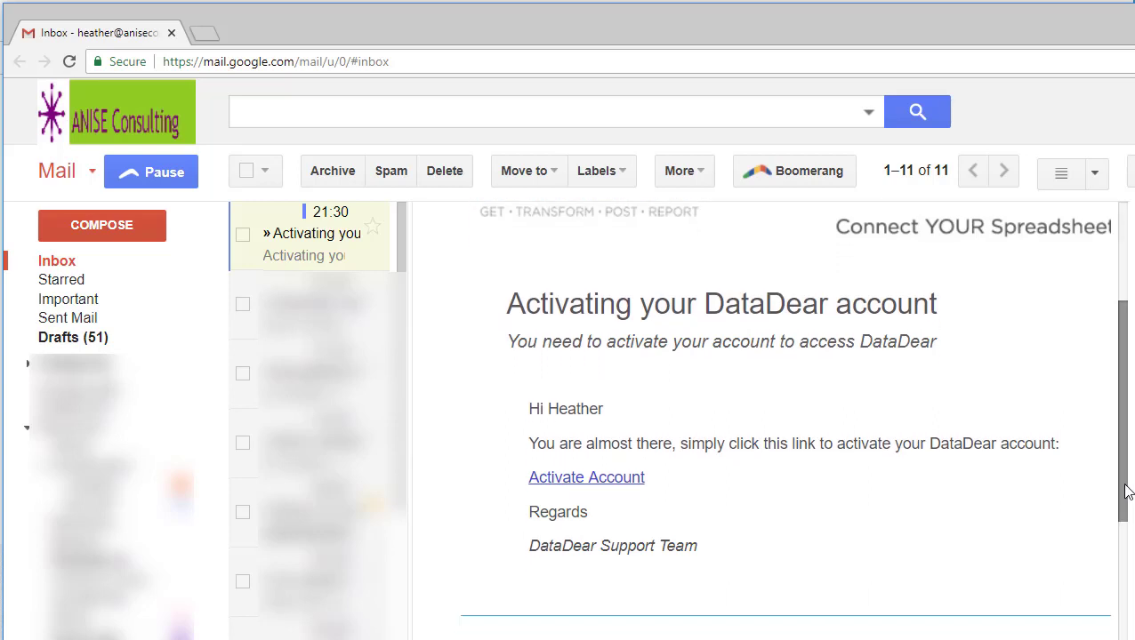
pyautogui.click(594, 481)
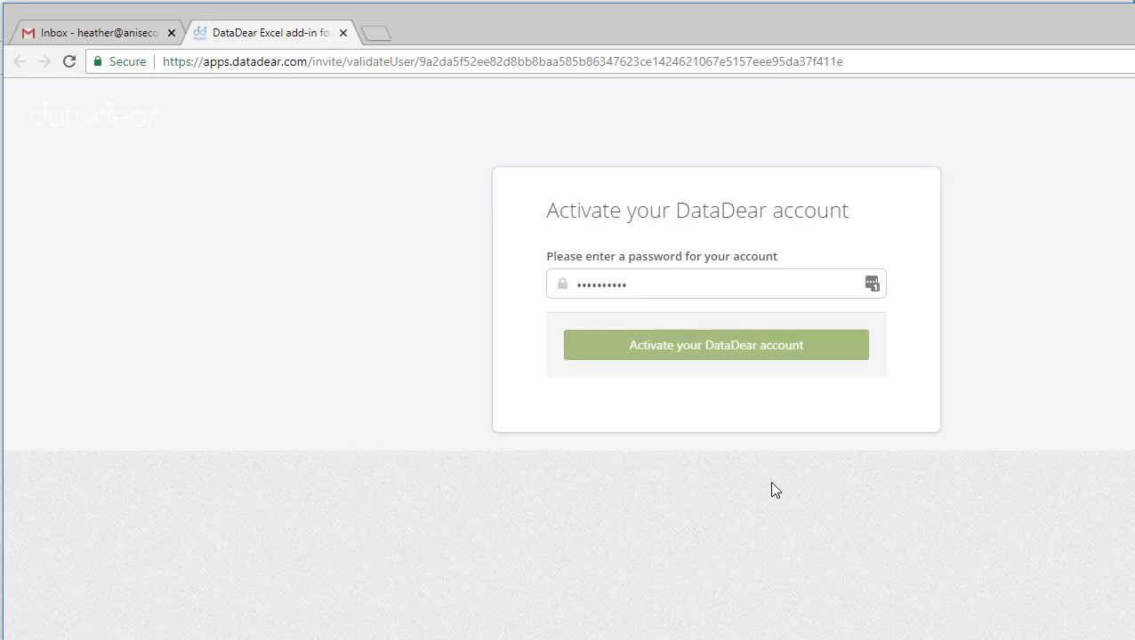
pyautogui.click(727, 351)
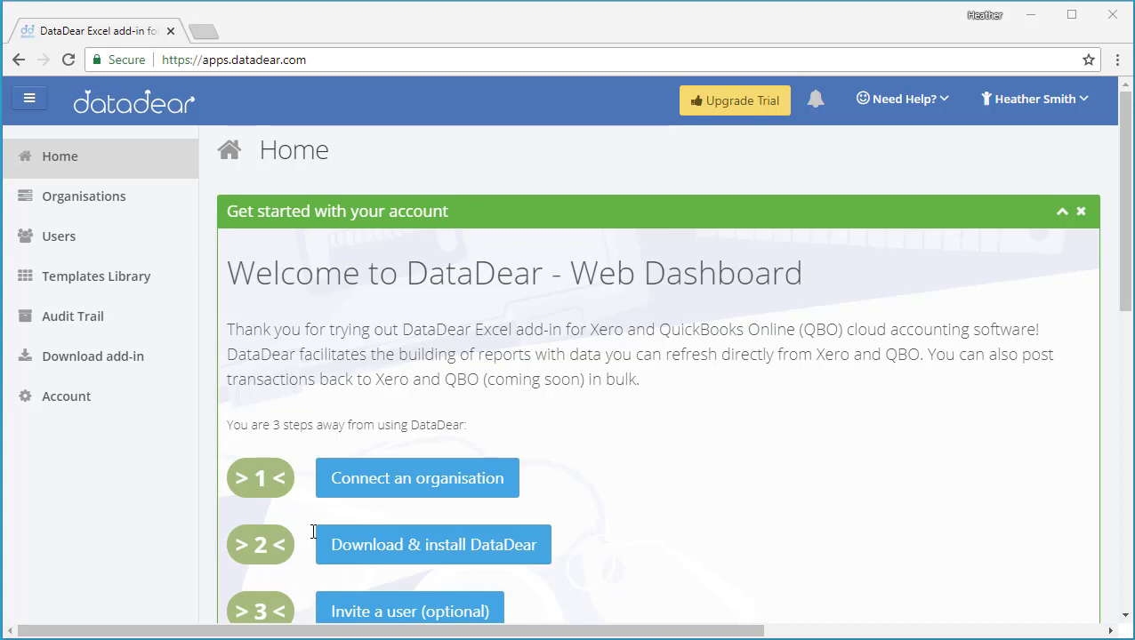
# Add the QuickBooks organisation Demo File and authorise Intuit to share its data with DataDear.
pyautogui.click(364, 492)
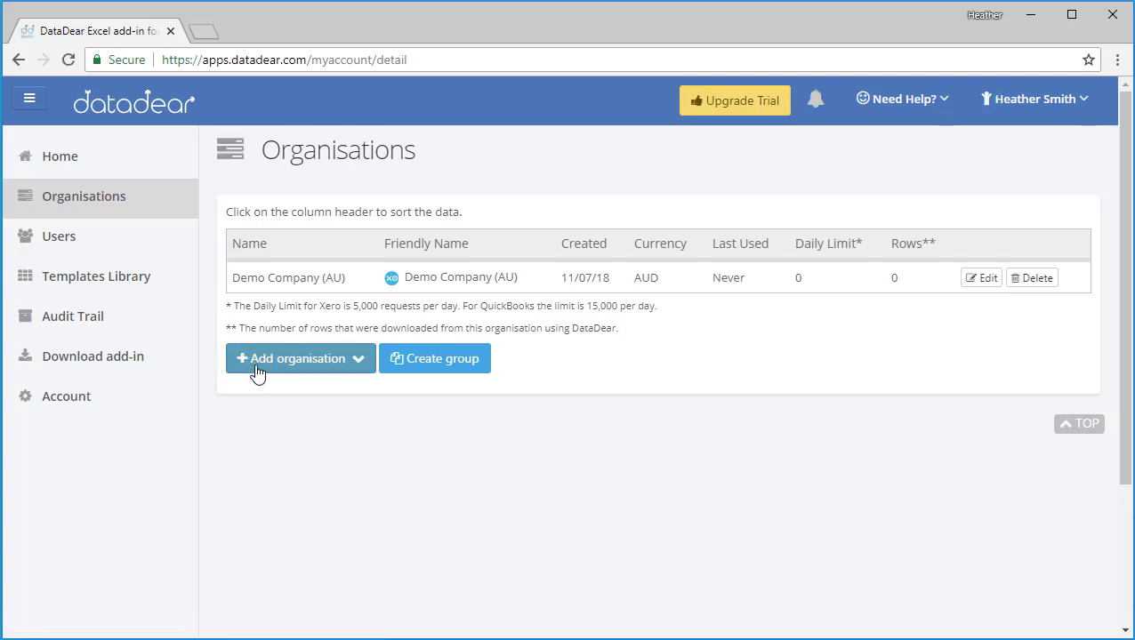
pyautogui.click(360, 366)
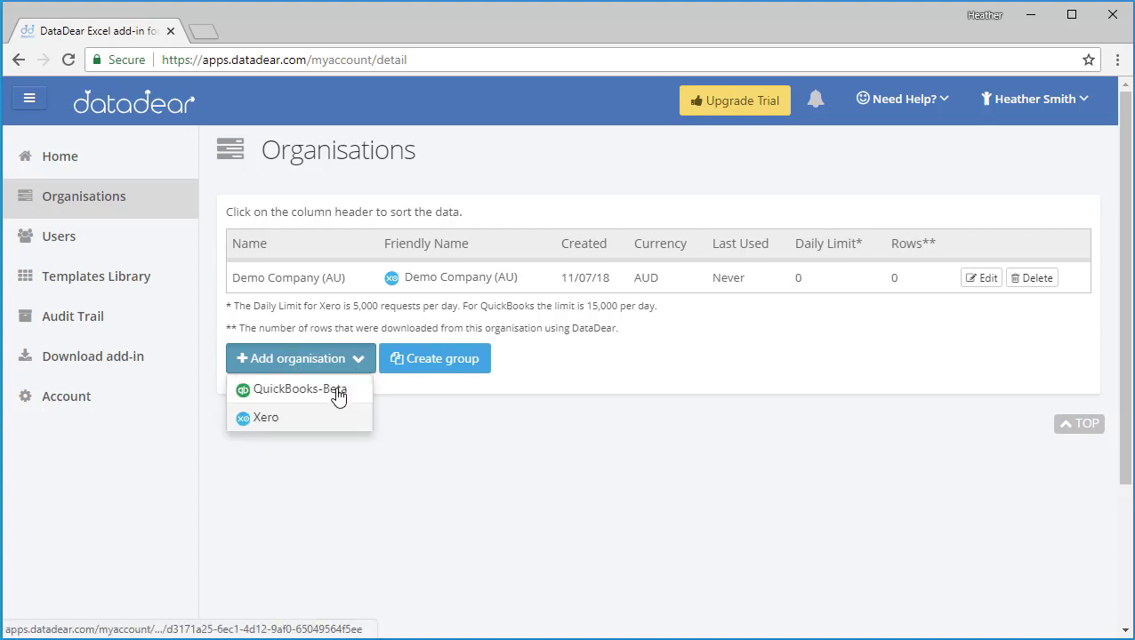
pyautogui.click(338, 397)
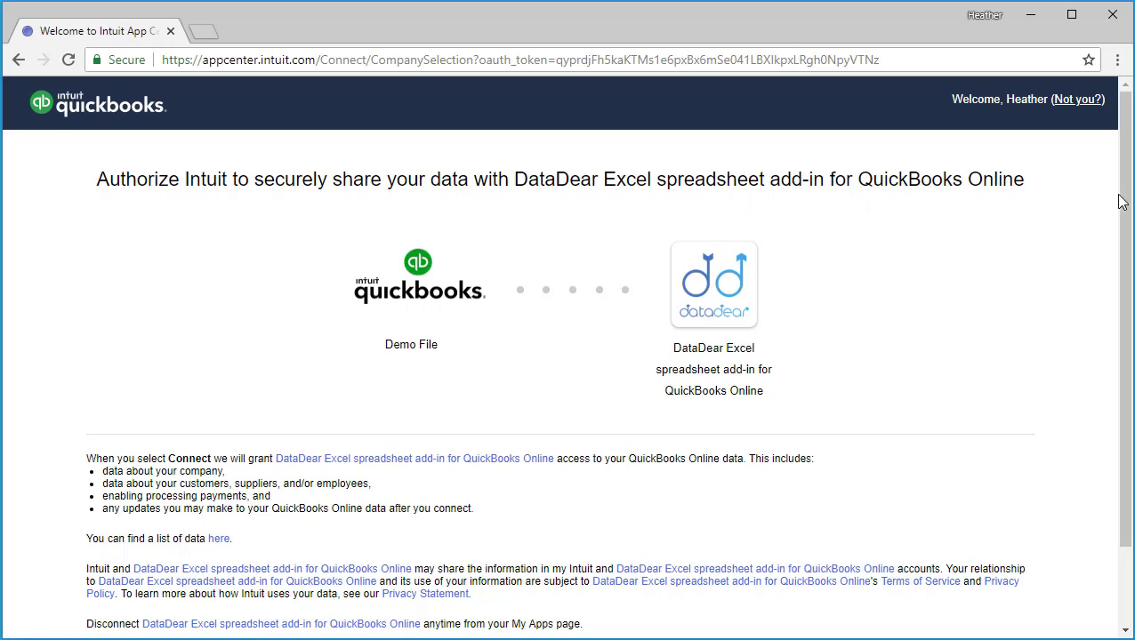
pyautogui.scroll(-2, 1098, 289)
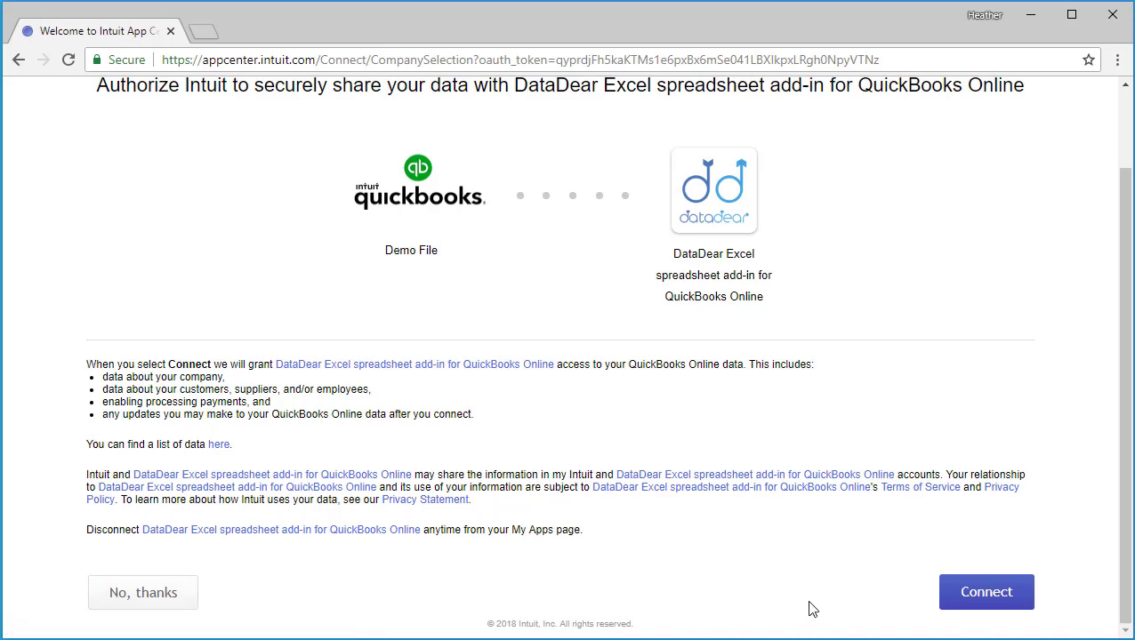
pyautogui.click(1001, 603)
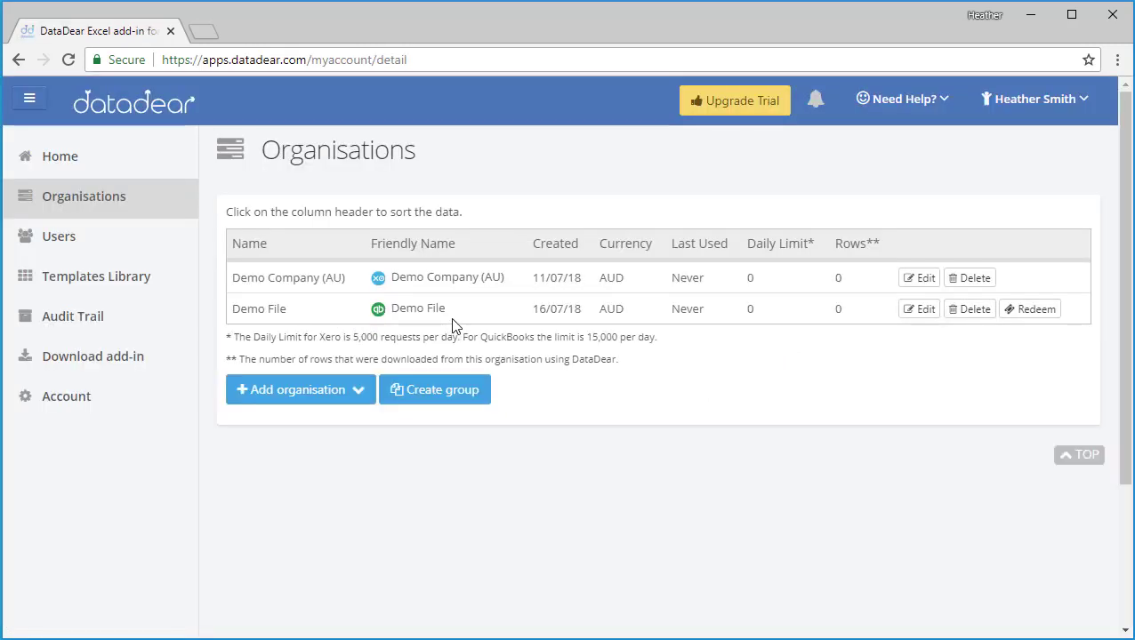
# Download the DataDear Excel add-in installer for PC from the web dashboard.
pyautogui.click(95, 167)
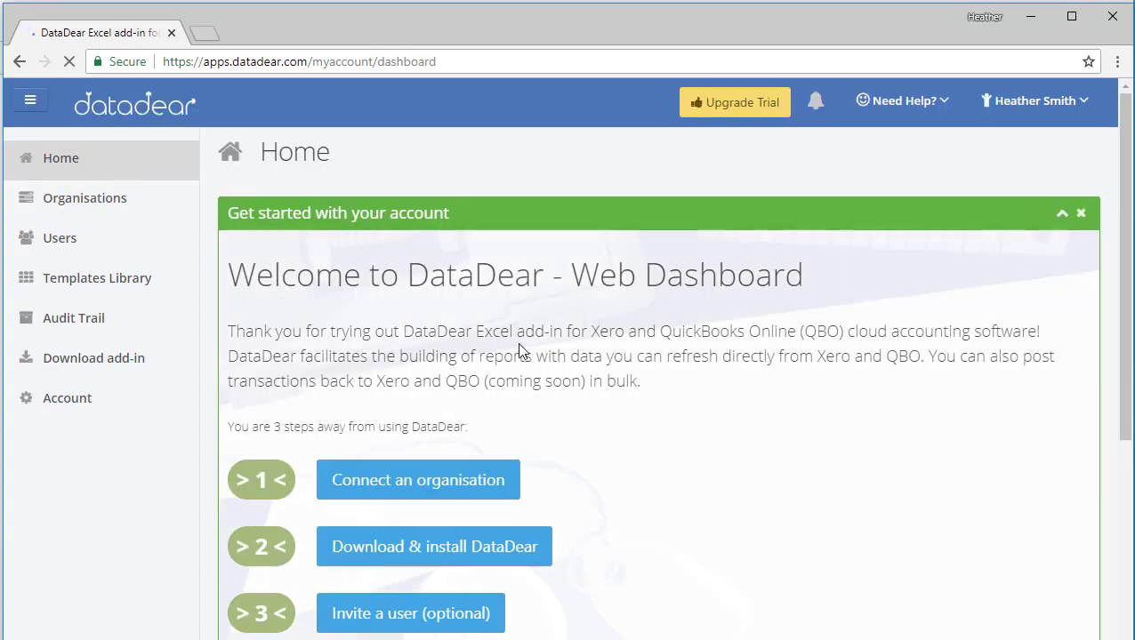
pyautogui.click(534, 552)
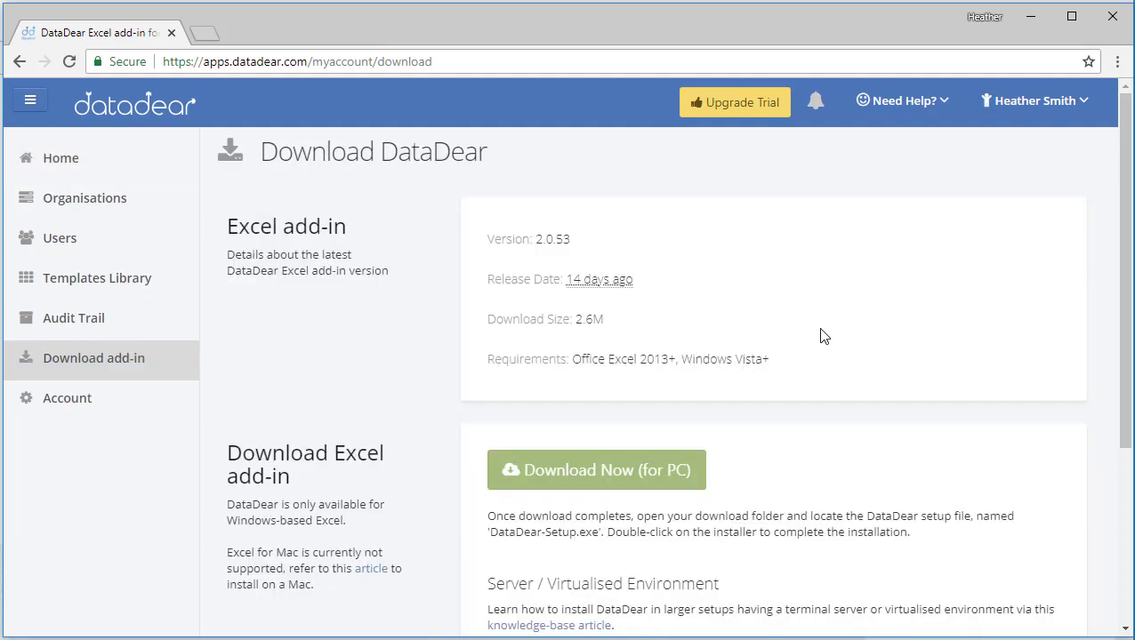
pyautogui.moveTo(1123, 350); pyautogui.dragTo(1118, 399)
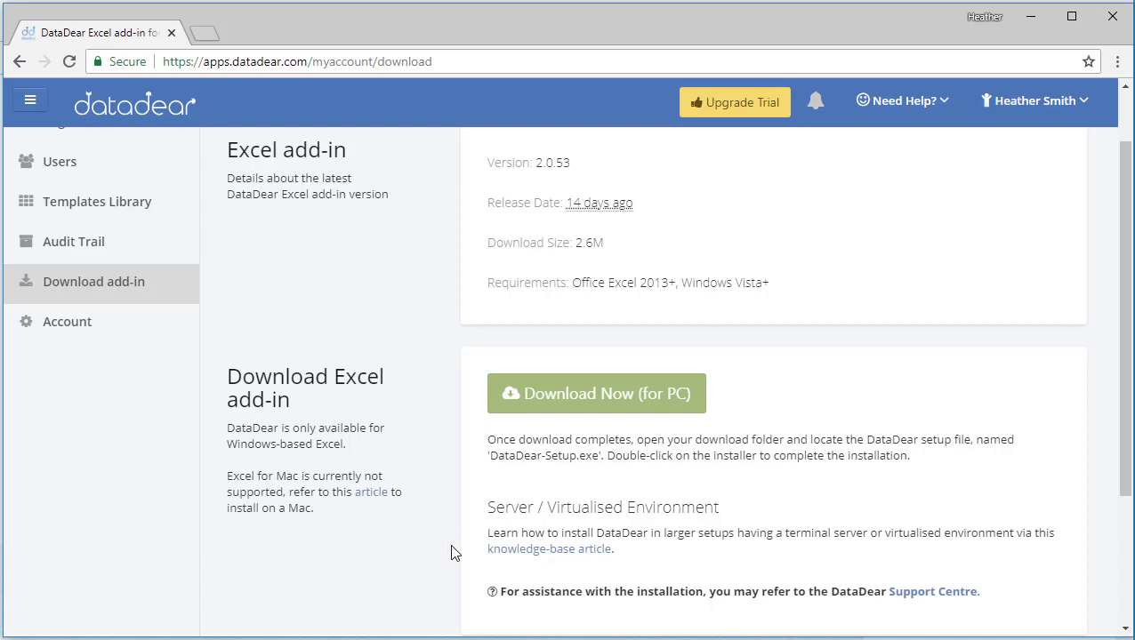
pyautogui.click(572, 402)
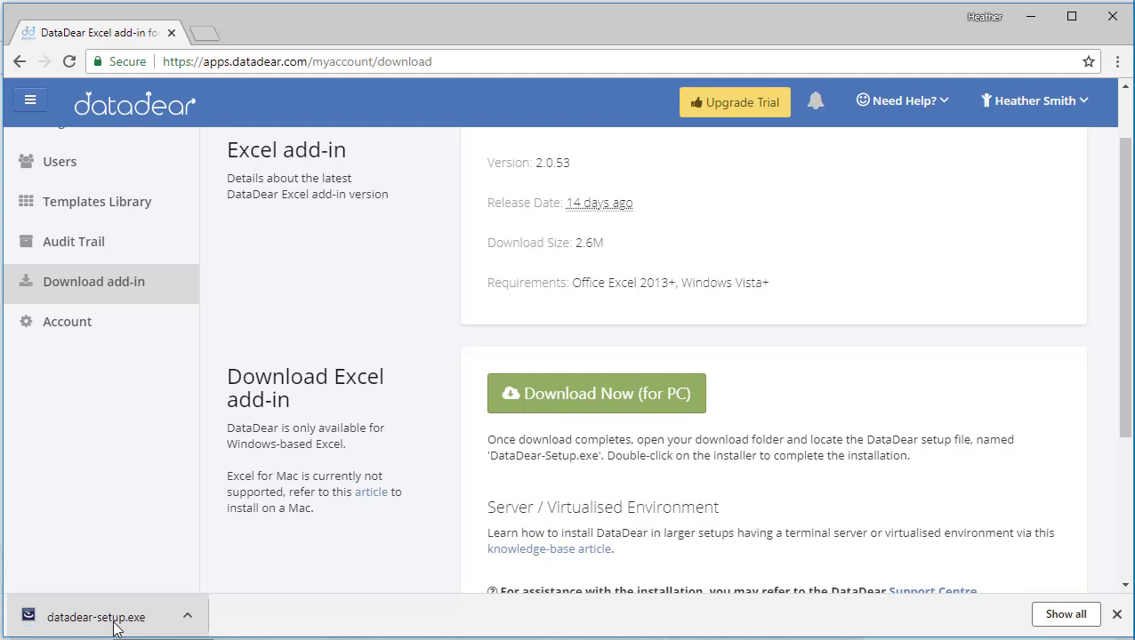
# Run datadear-setup.exe, accept the licence agreement and install the DataDear Excel add-in.
pyautogui.click(113, 628)
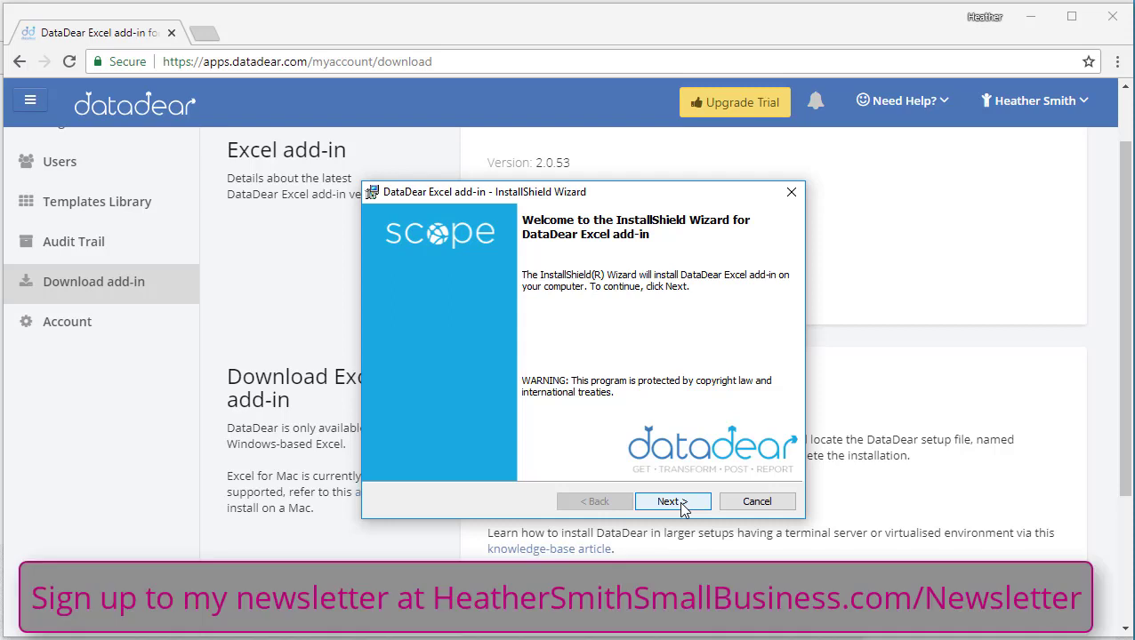
pyautogui.click(682, 505)
pyautogui.click(554, 438)
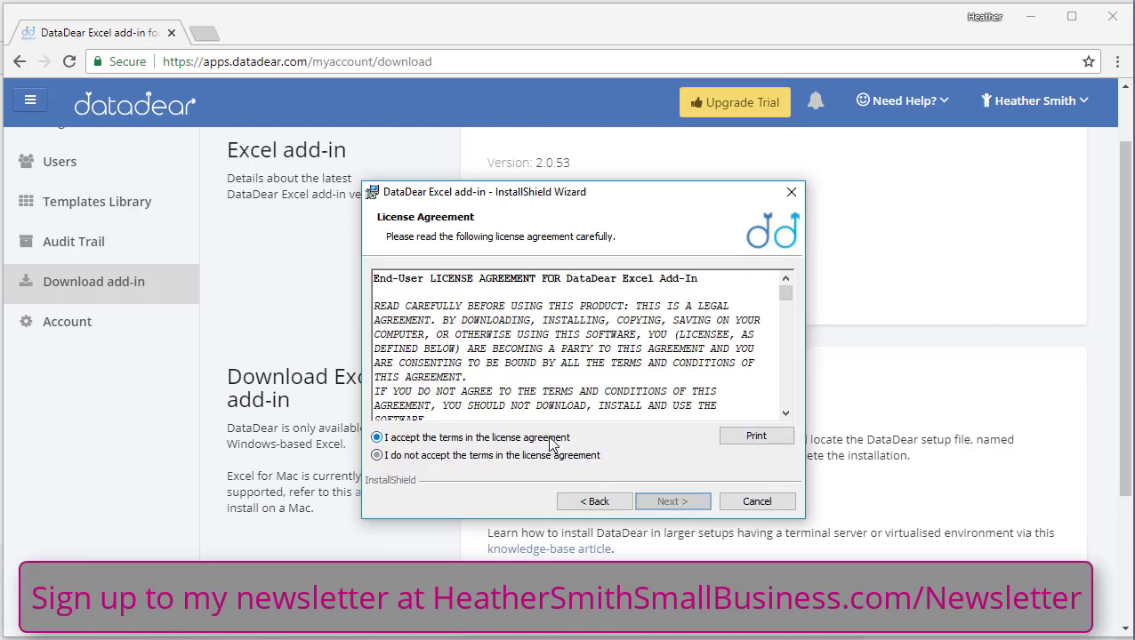
pyautogui.click(665, 505)
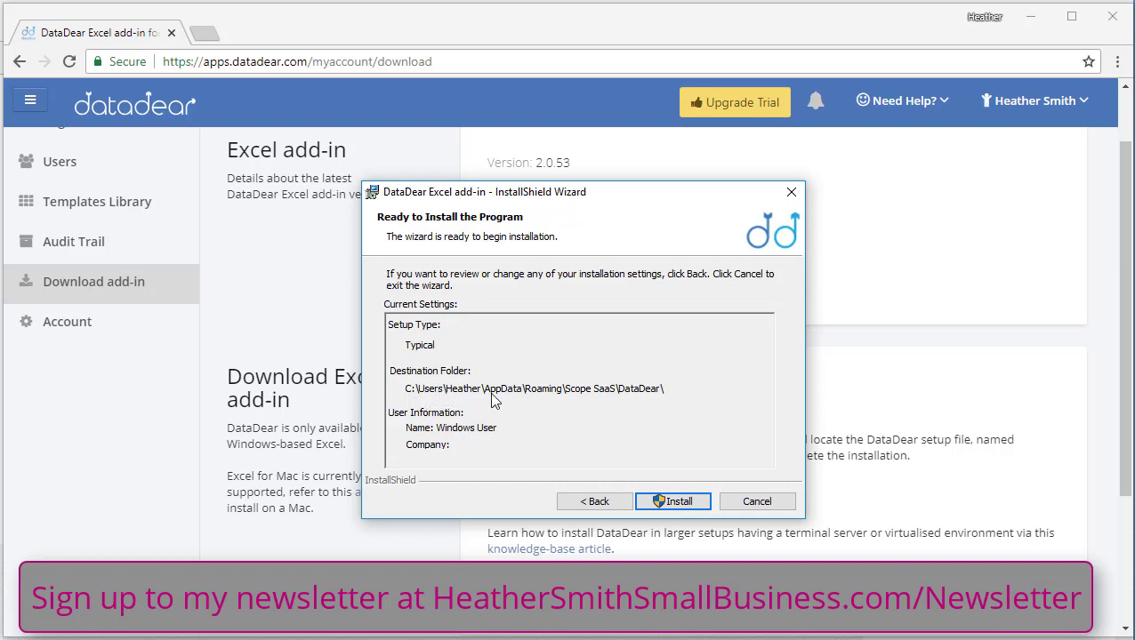
pyautogui.click(672, 501)
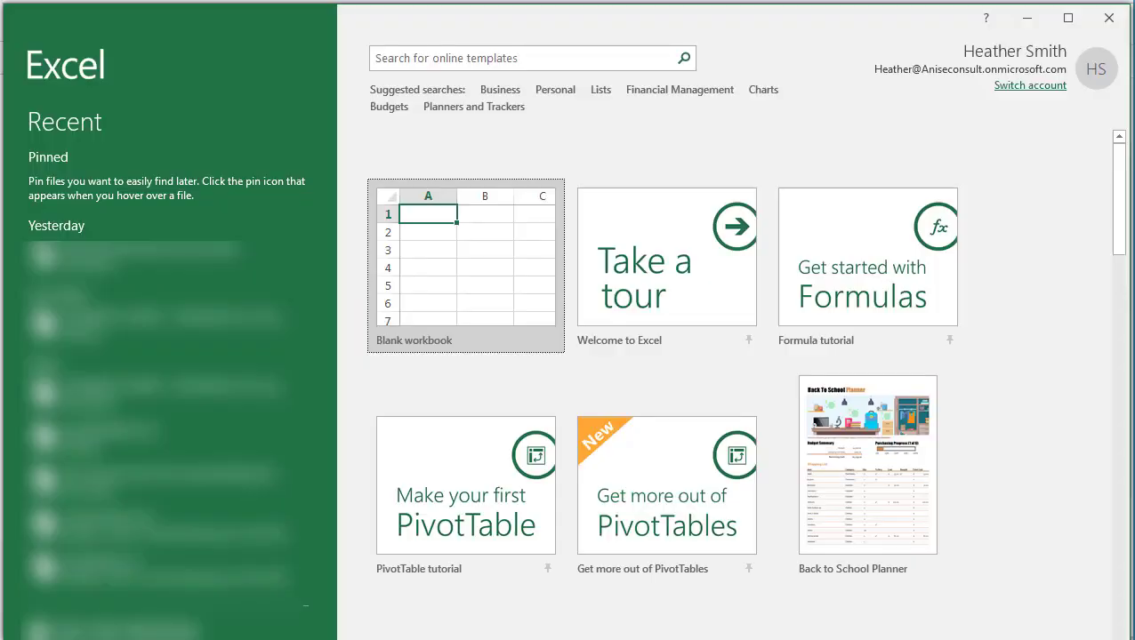
# Create a blank workbook in Excel and log in to DataDear with the account email and password.
pyautogui.click(474, 285)
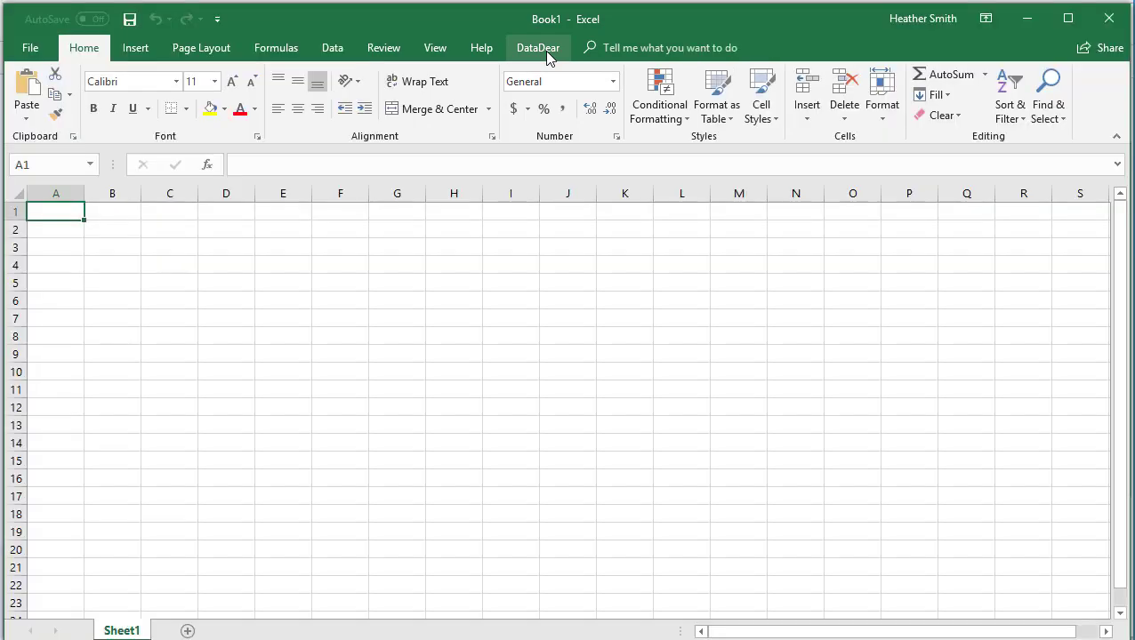
pyautogui.click(538, 48)
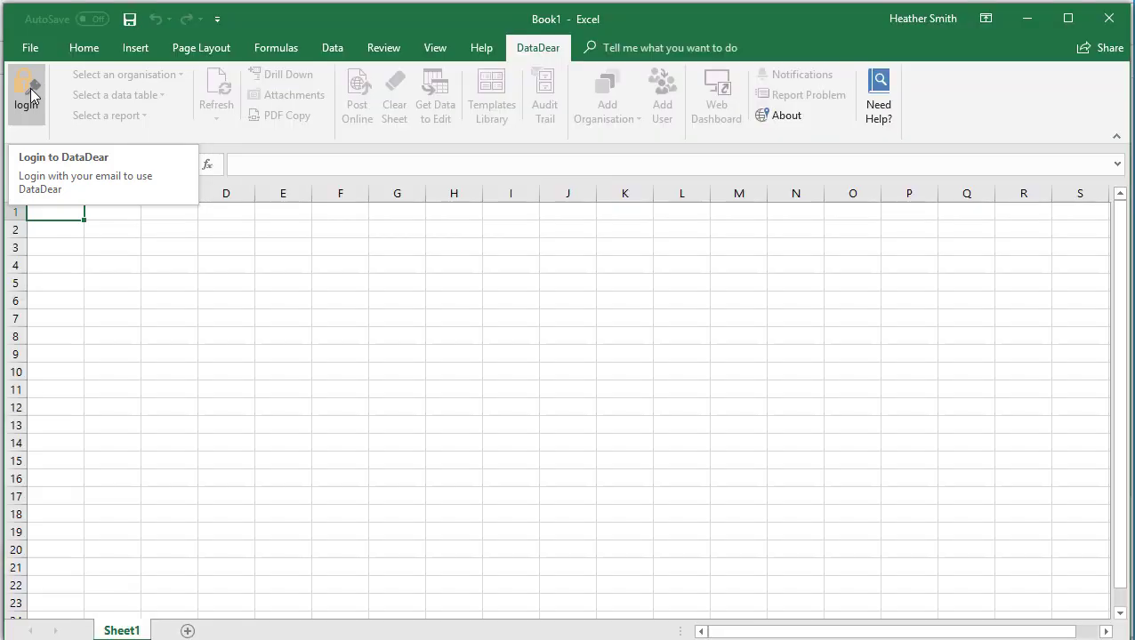
pyautogui.click(30, 89)
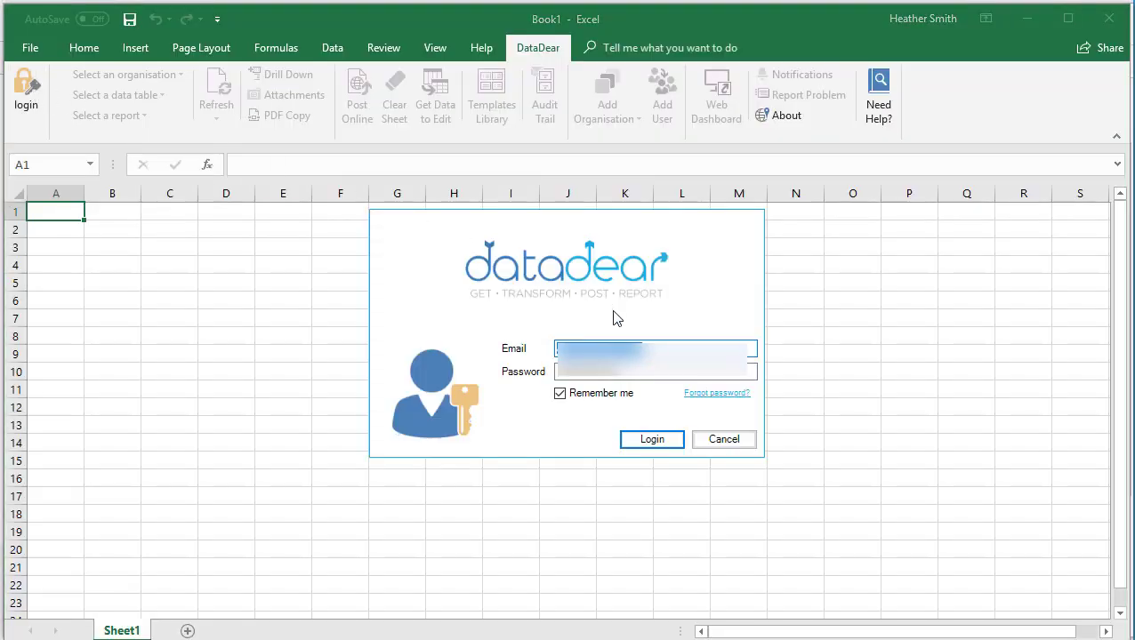
pyautogui.click(661, 341)
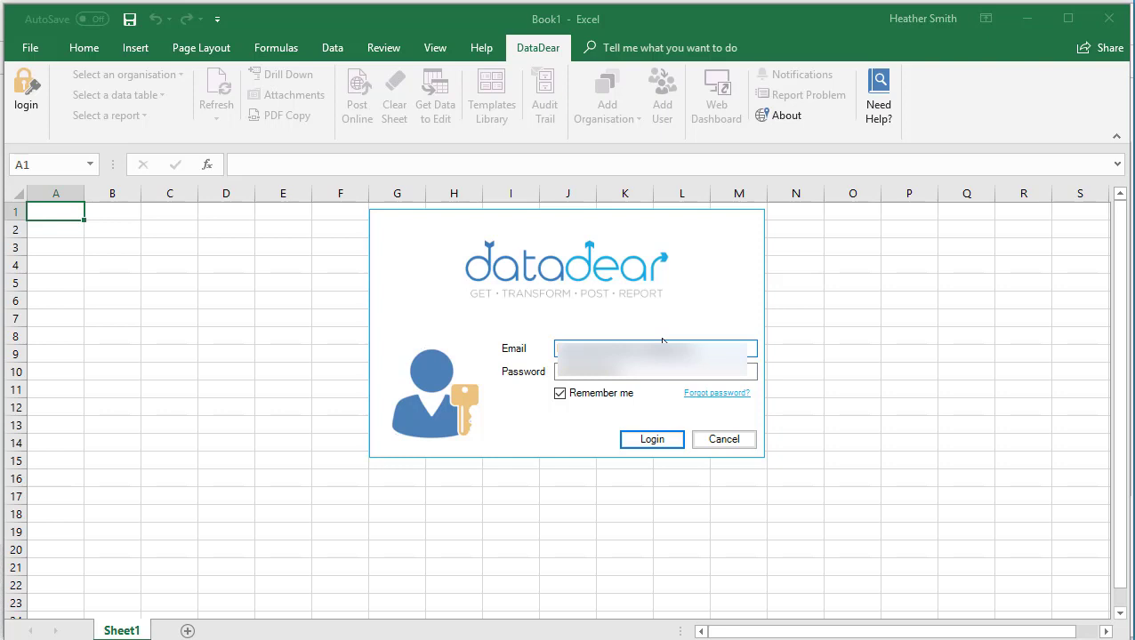
pyautogui.click(653, 440)
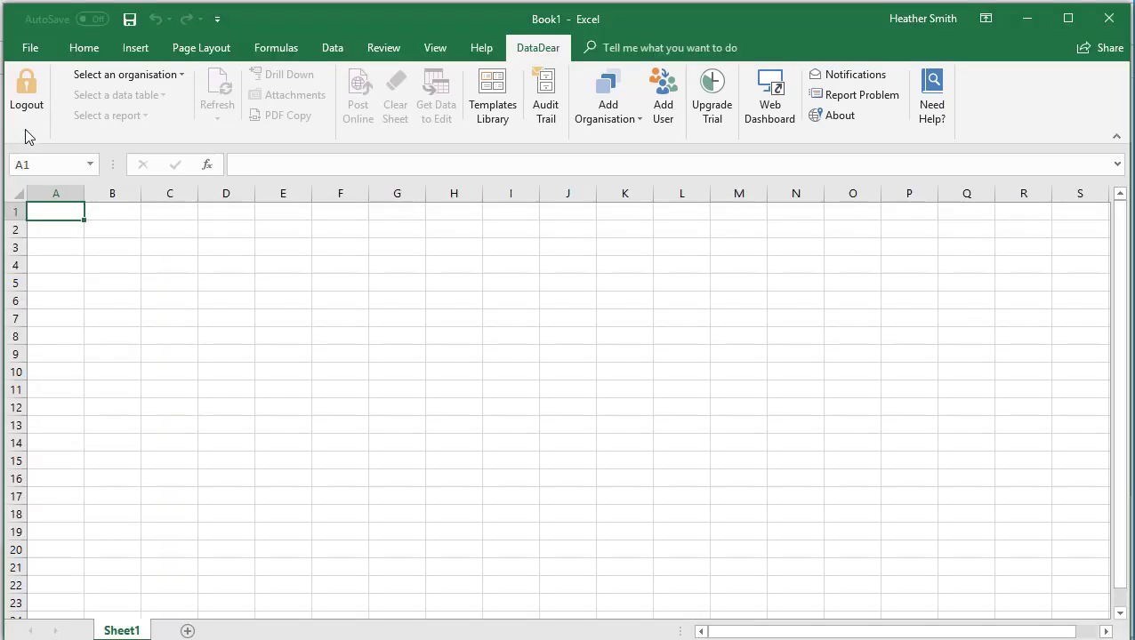
# Check which organisations the add-in offers, and browse the DataDear Templates Library in the browser at 75% zoom.
pyautogui.click(183, 77)
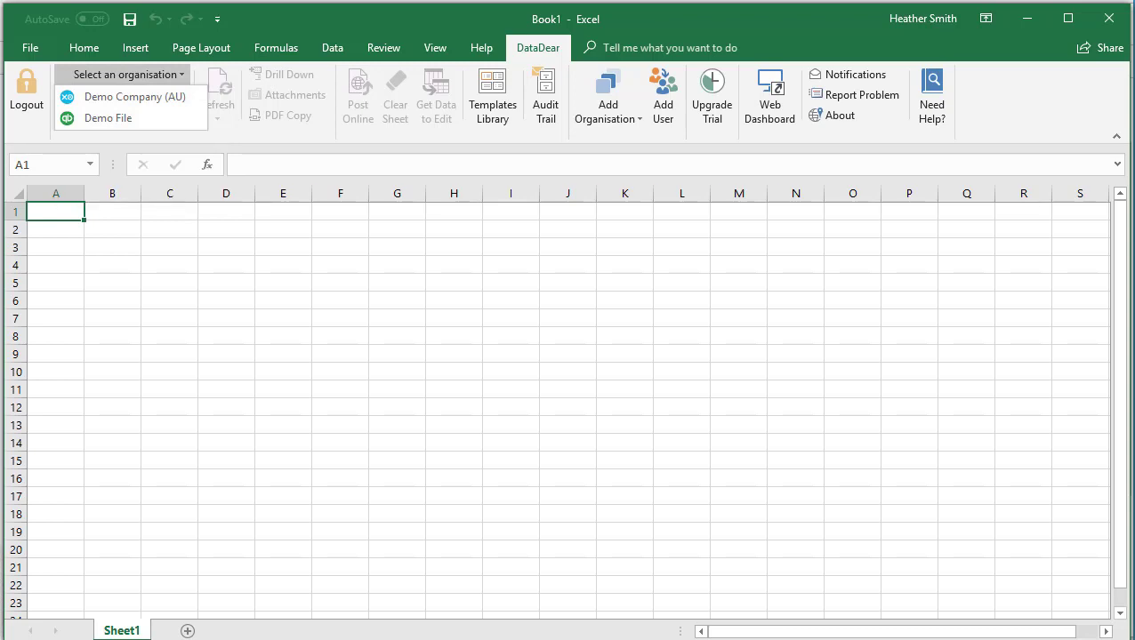
pyautogui.click(199, 83)
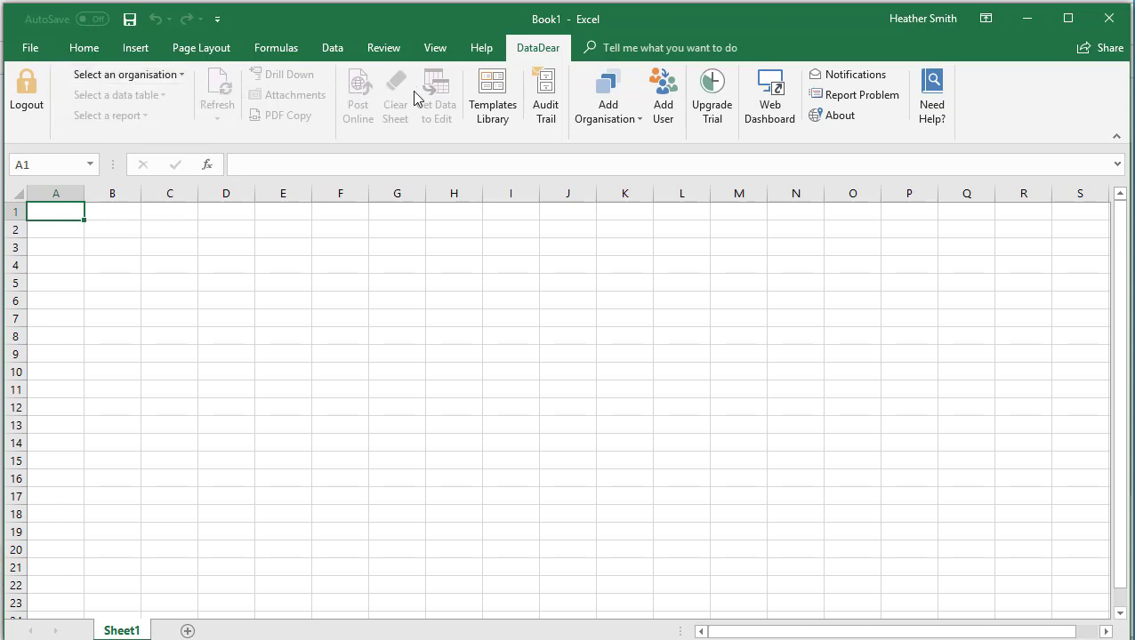
pyautogui.click(476, 125)
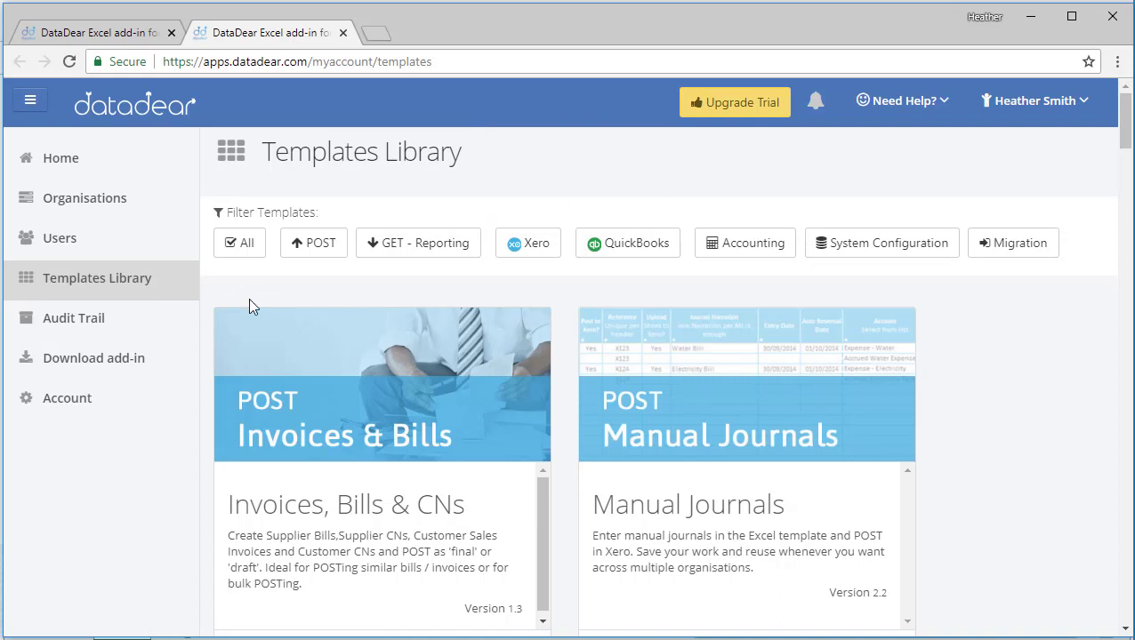
pyautogui.click(1117, 62)
pyautogui.click(996, 297)
pyautogui.click(997, 297)
pyautogui.click(996, 297)
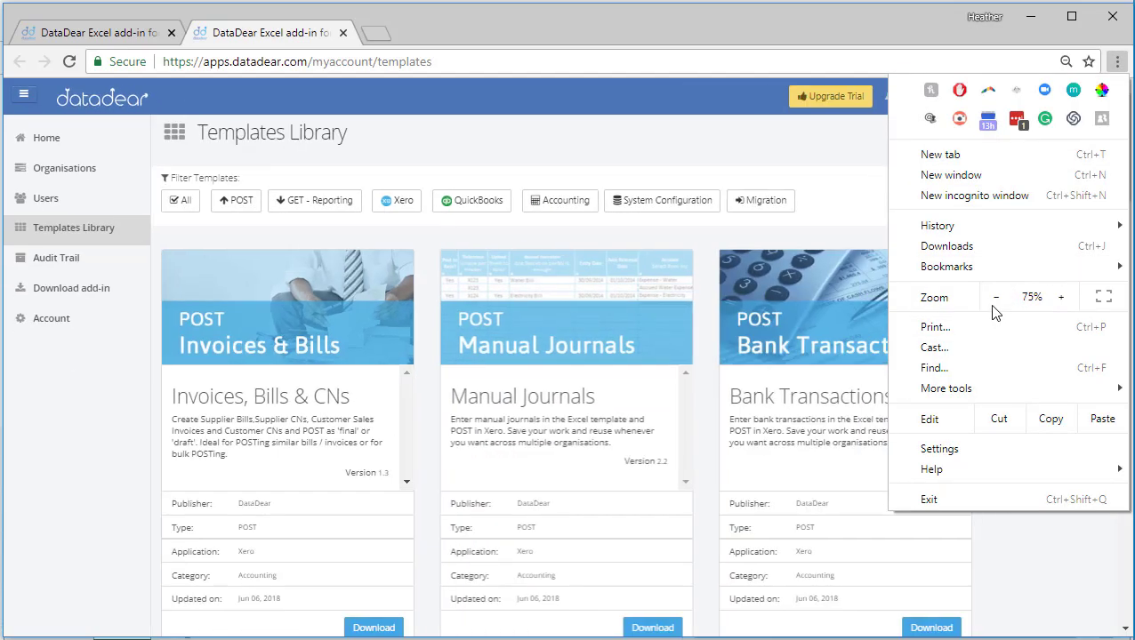
pyautogui.click(1040, 560)
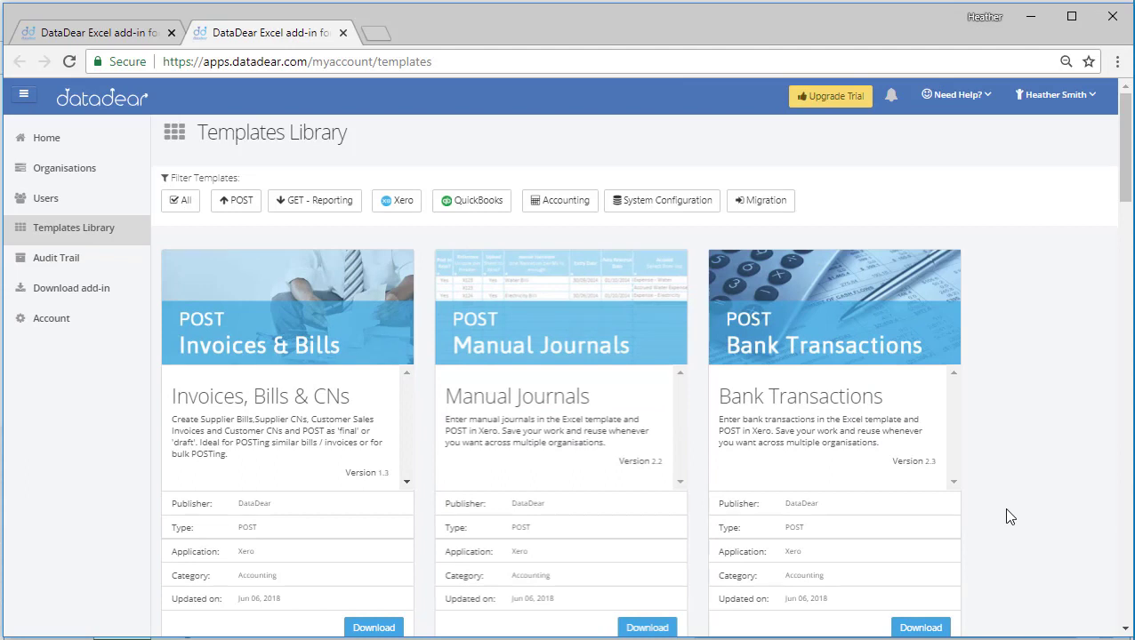
pyautogui.moveTo(1126, 182); pyautogui.dragTo(1131, 318)
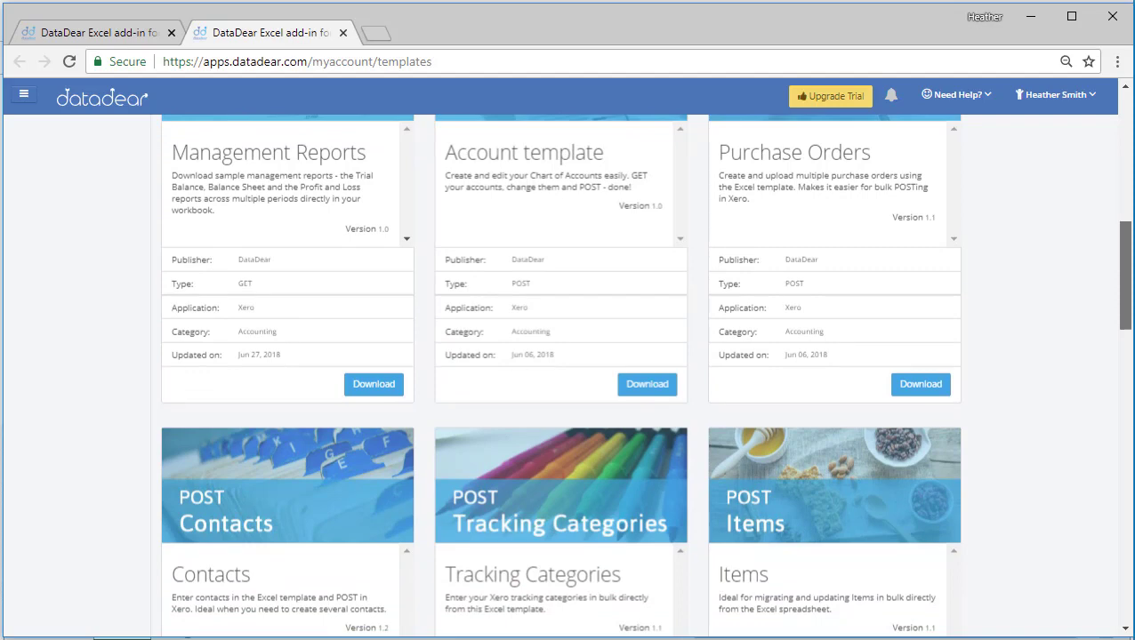
# Review the Templates Library by filtering it in turn by POST, All, POST, GET - Reporting, Xero, QuickBooks, Accounting and System Configuration.
pyautogui.moveTo(1131, 318); pyautogui.dragTo(1132, 175)
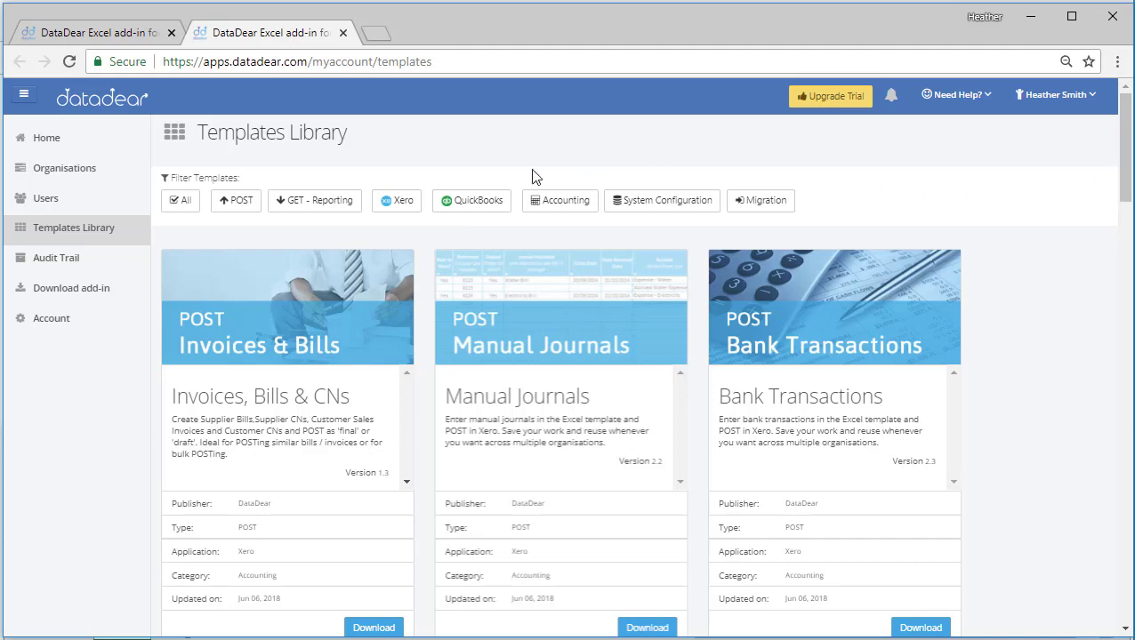
pyautogui.click(248, 203)
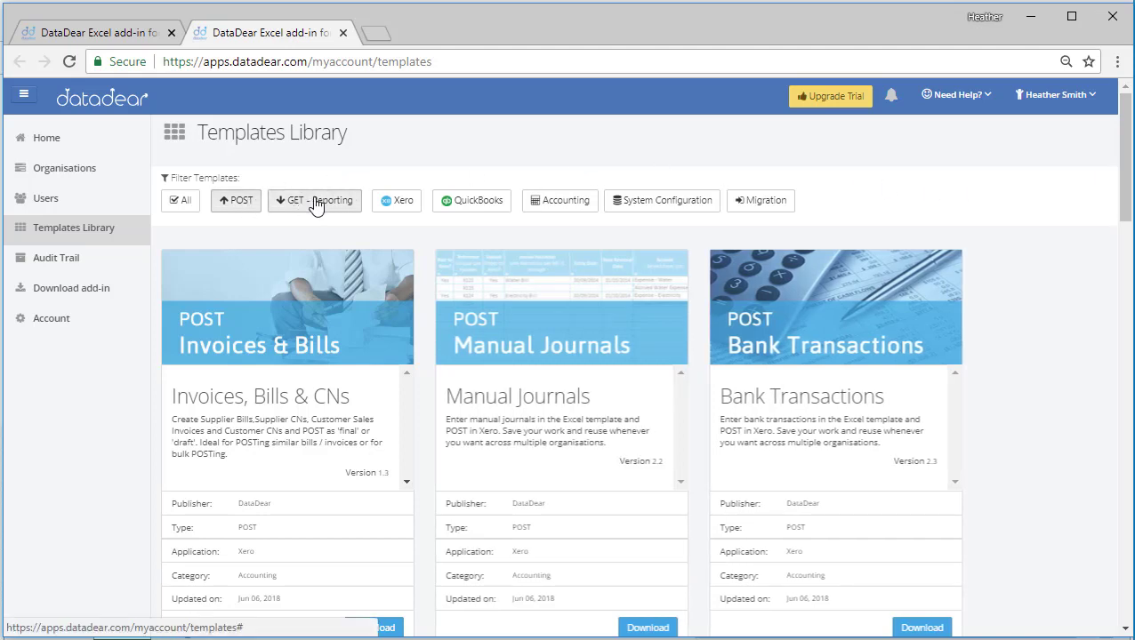
pyautogui.click(178, 202)
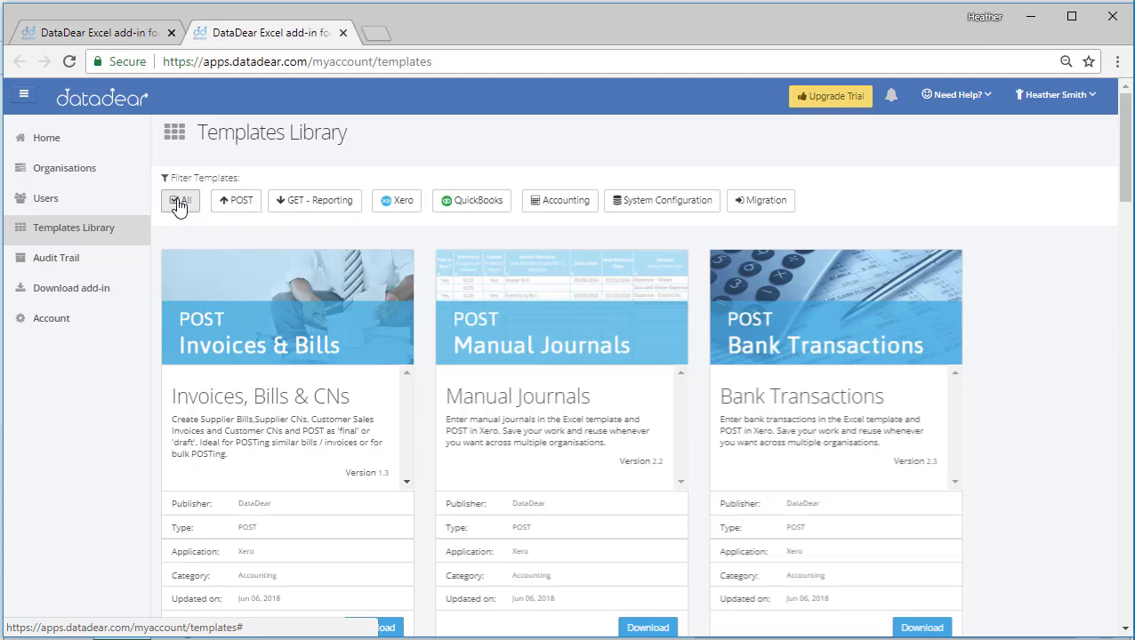
pyautogui.click(238, 205)
pyautogui.click(323, 206)
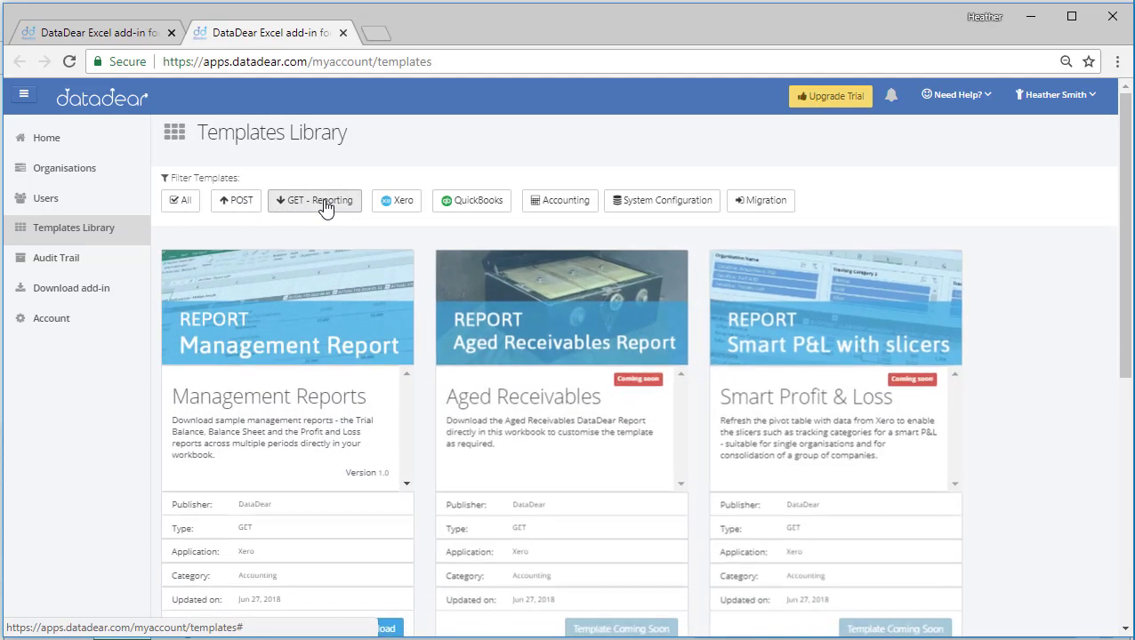
pyautogui.click(394, 205)
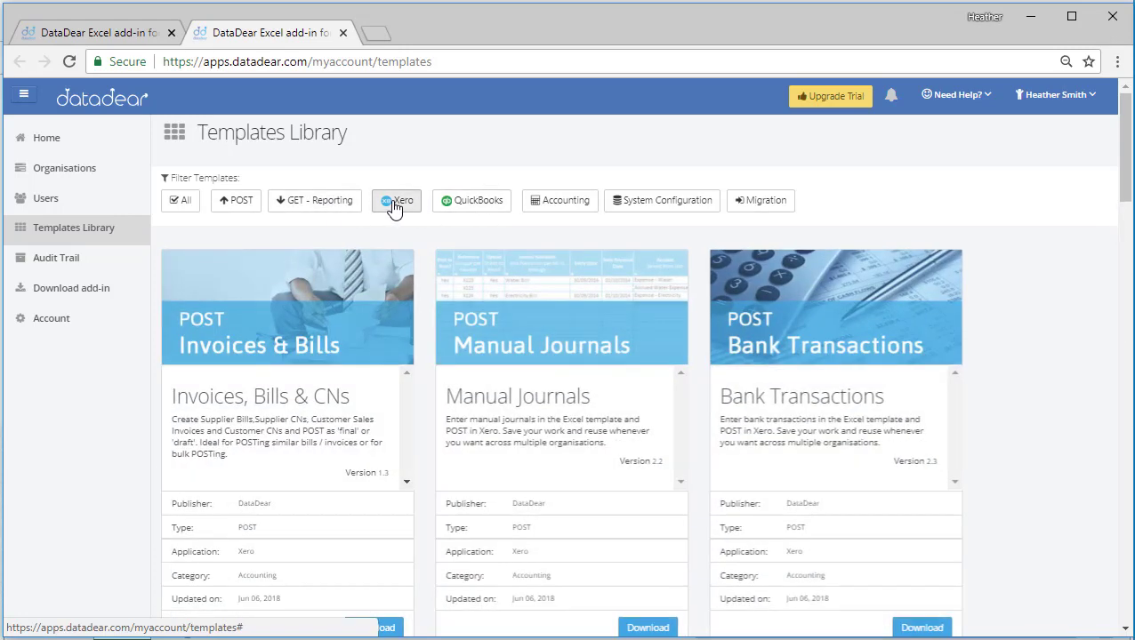
pyautogui.click(466, 209)
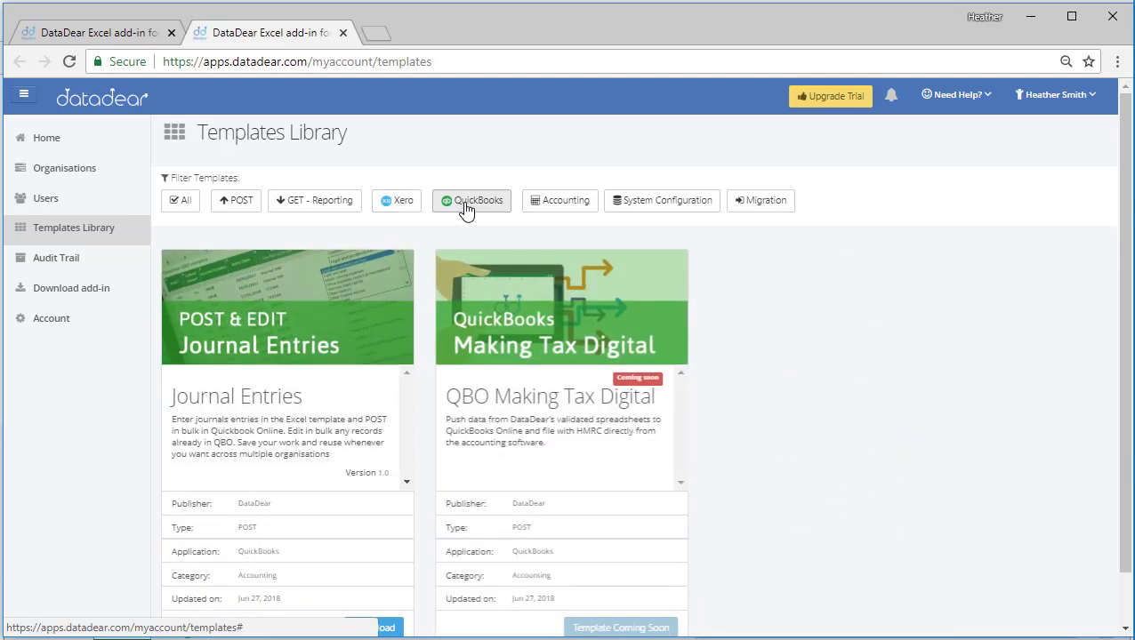
pyautogui.click(538, 211)
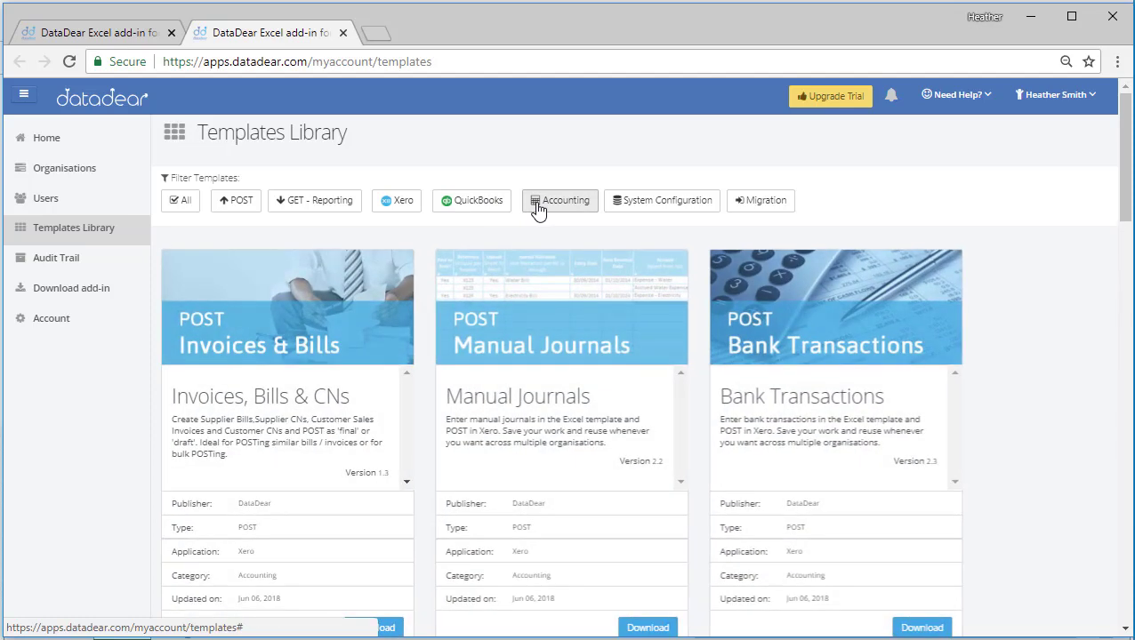
pyautogui.click(670, 208)
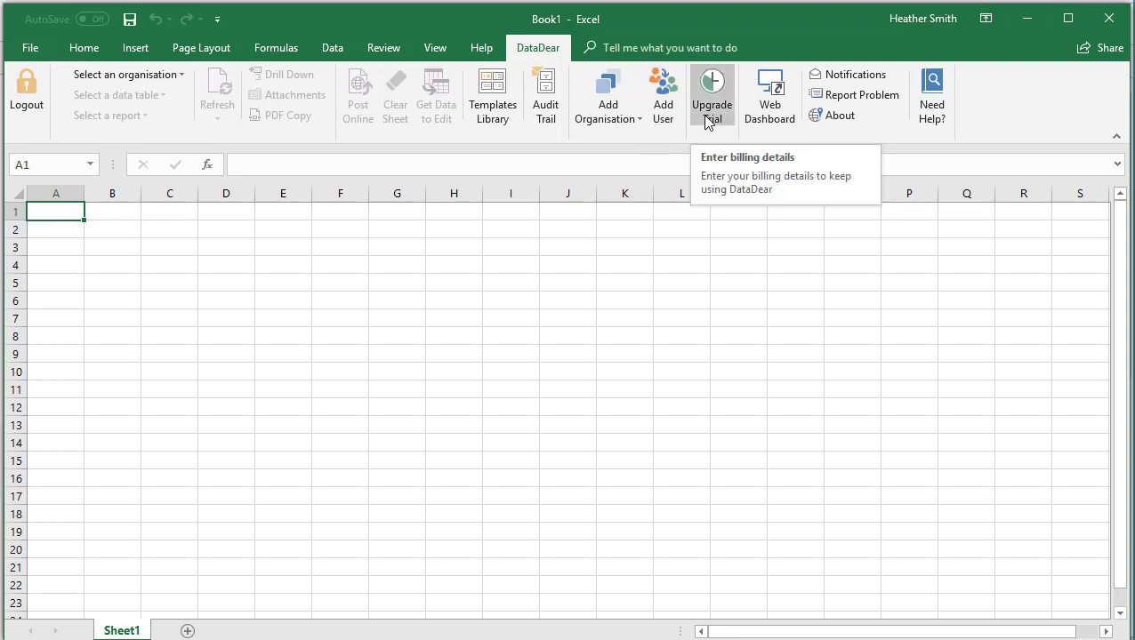
# Open the DataDear web dashboard and notifications page from the Excel add-in, and return to the workbook to open the web dashboard again.
pyautogui.click(772, 104)
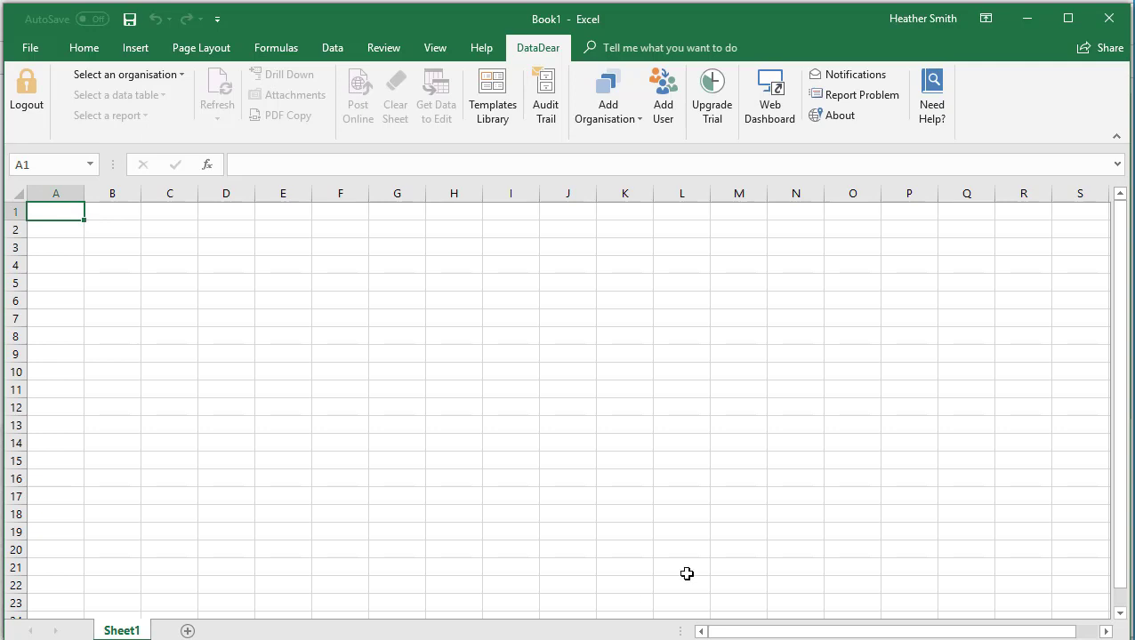
pyautogui.click(858, 76)
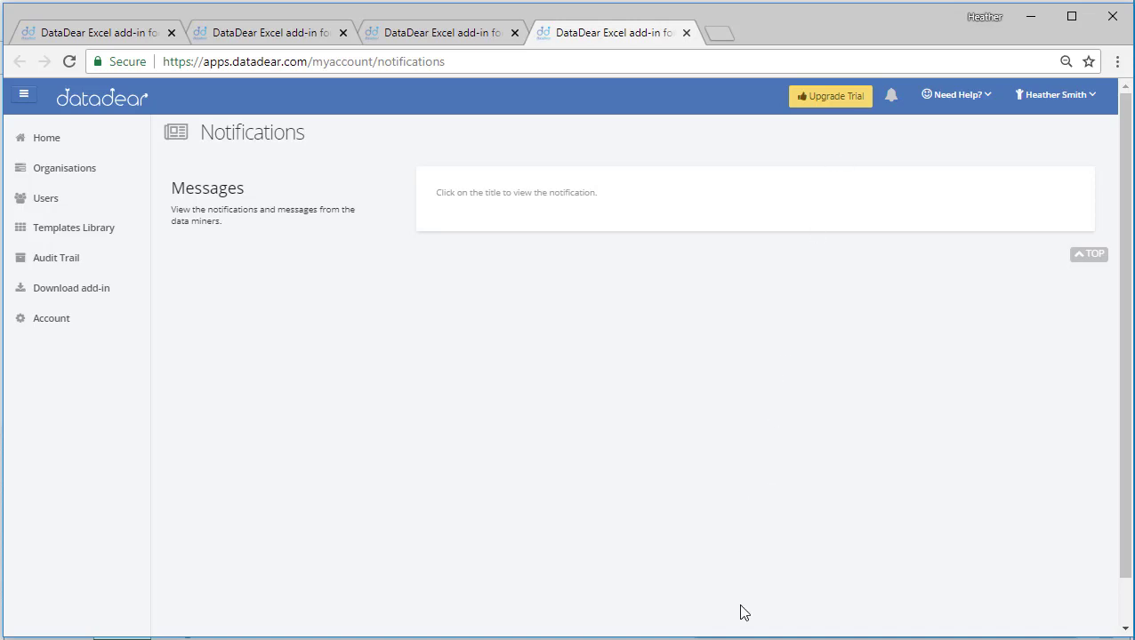
pyautogui.hotkey('alt', 'Tab')
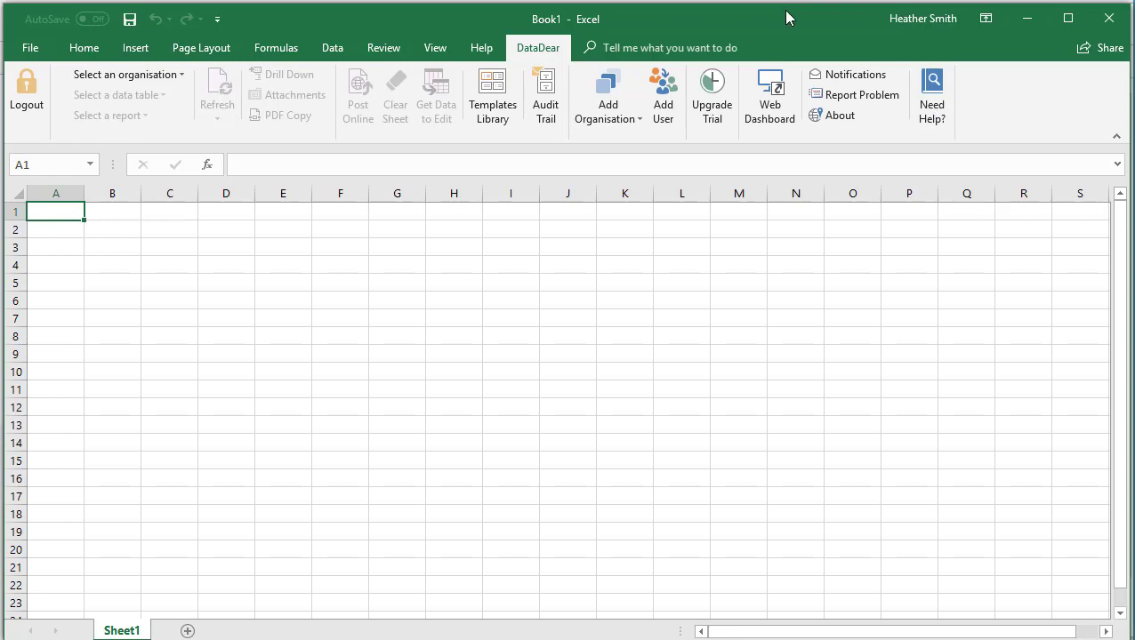
pyautogui.click(780, 80)
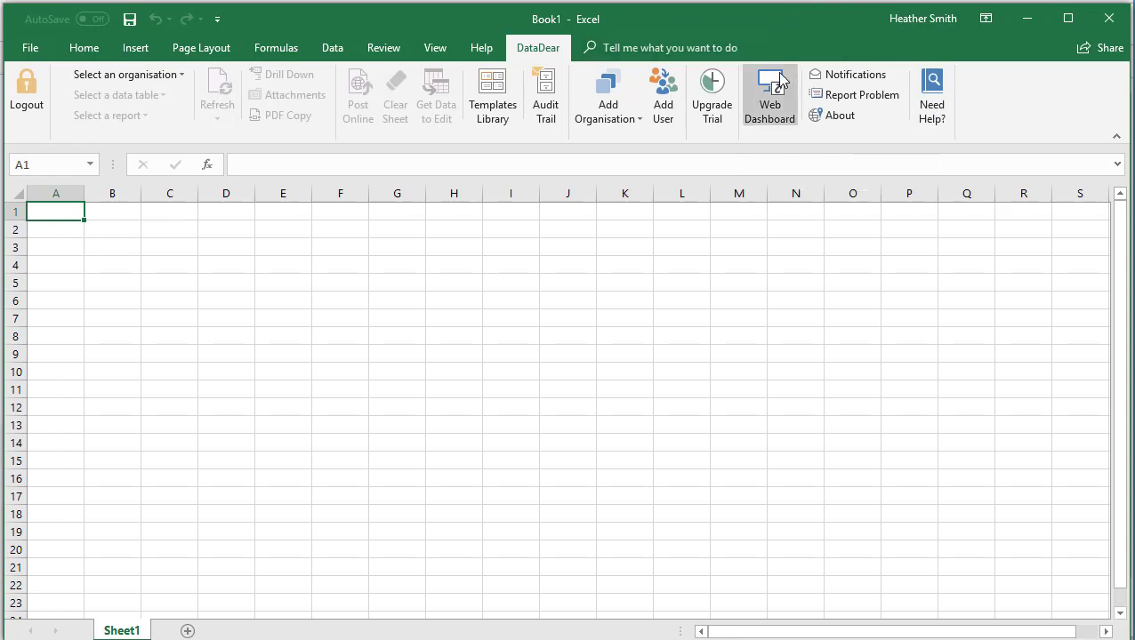